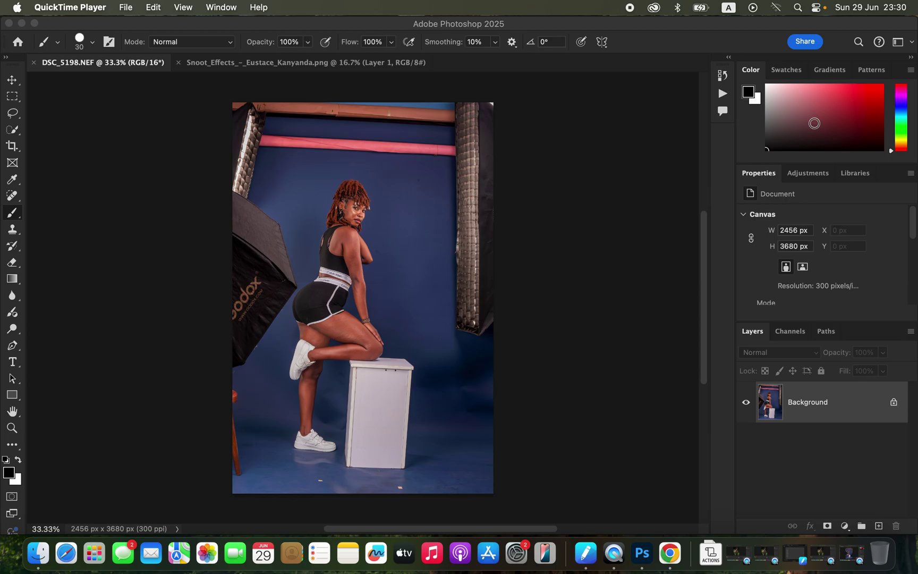
Switch to Photoshop, duplicate the Background layer and make a Subject selection of the woman on the copy
{"action": "key", "text": "super+Tab"}
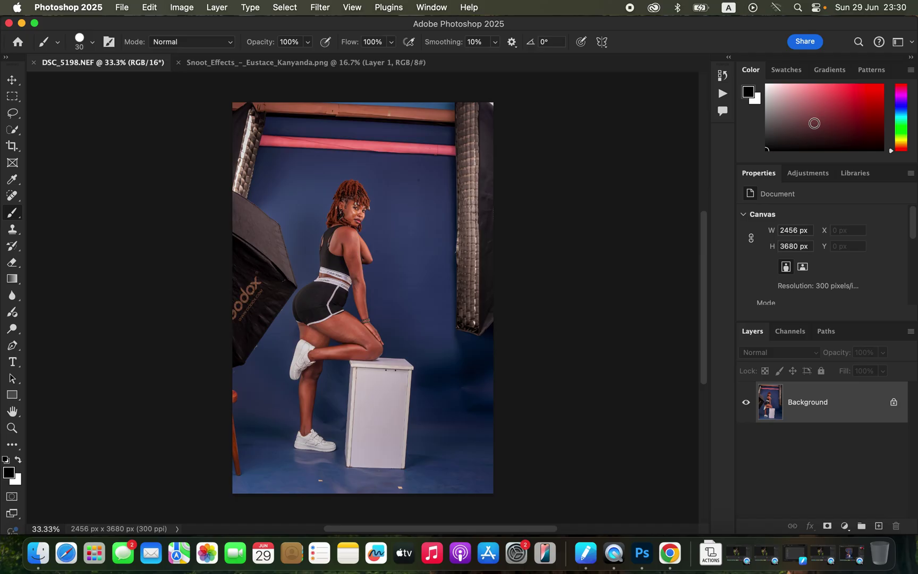
{"action": "key", "text": "super+j"}
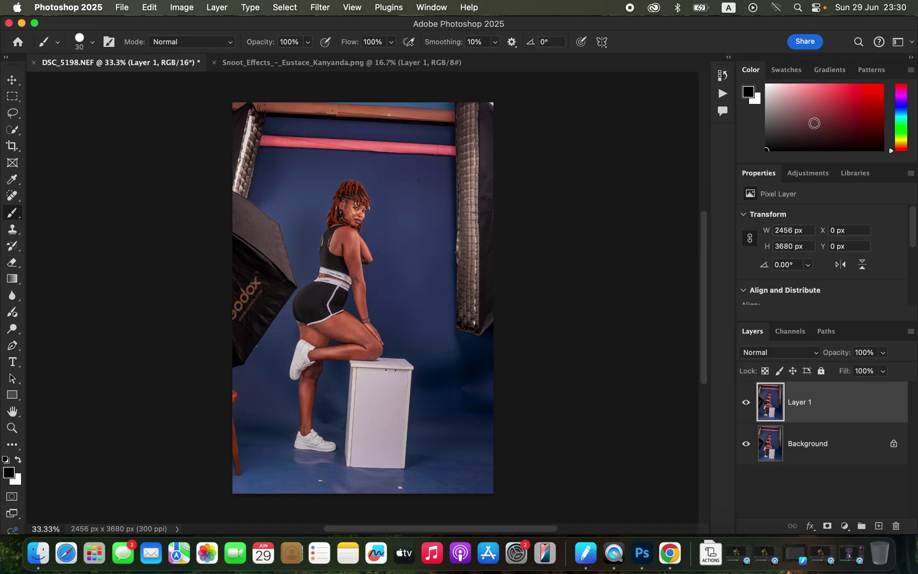
{"action": "left_click", "coordinate": [286, 7]}
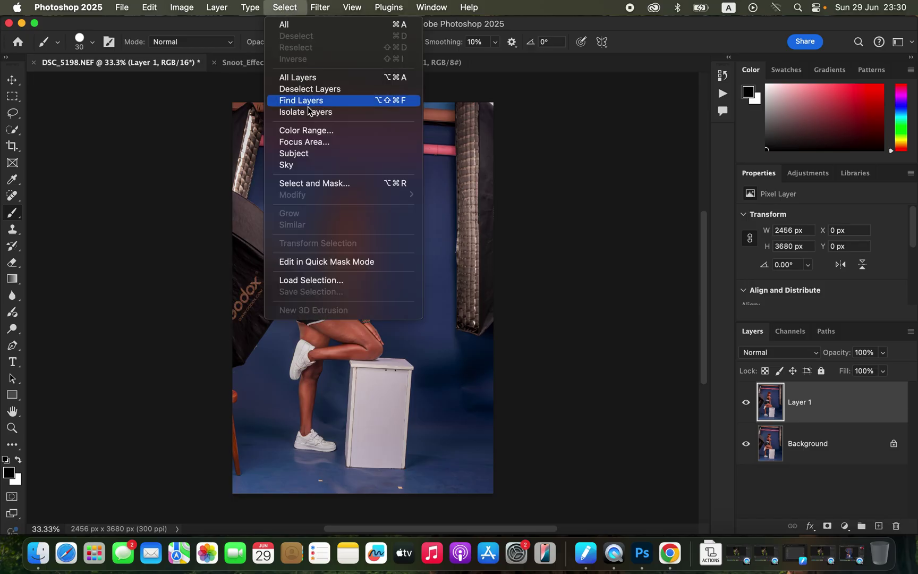
{"action": "left_click", "coordinate": [316, 155]}
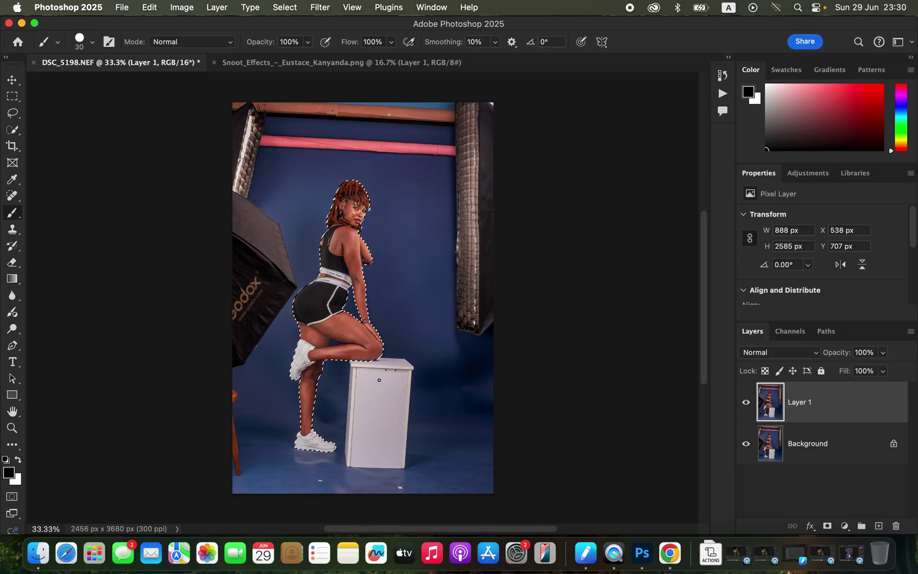
Add the whole white box under the woman's knee to the selection with the Quick Selection tool, enlarging the brush to 175
{"action": "left_click", "coordinate": [13, 129]}
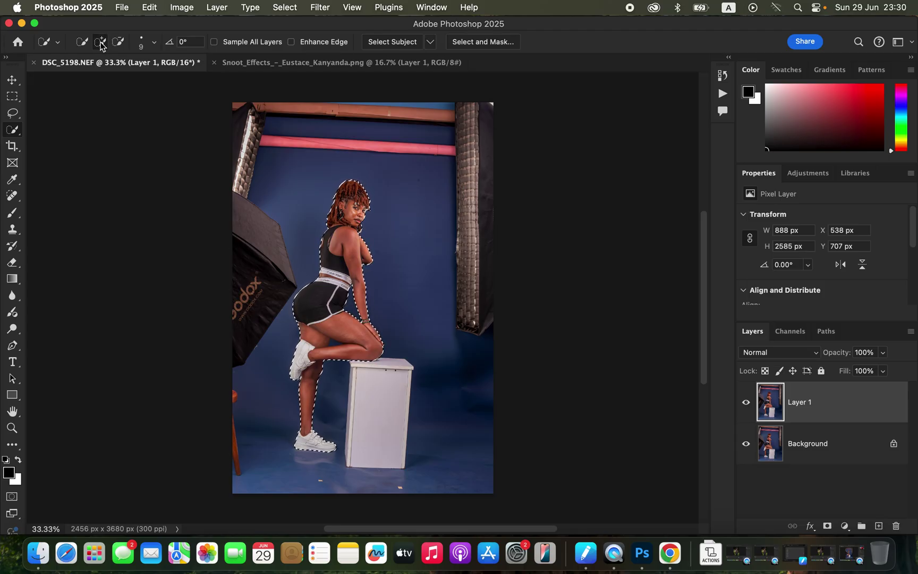
{"action": "mouse_move", "coordinate": [359, 371]}
{"action": "left_mouse_down"}
{"action": "mouse_move", "coordinate": [399, 365]}
{"action": "mouse_move", "coordinate": [401, 452]}
{"action": "mouse_move", "coordinate": [398, 436]}
{"action": "left_mouse_up"}
{"action": "key", "text": "bracketright"}
{"action": "key", "text": "bracketright"}
{"action": "key", "text": "bracketright"}
{"action": "key", "text": "bracketright"}
{"action": "key", "text": "bracketright"}
{"action": "key", "text": "bracketright"}
{"action": "key", "text": "bracketright"}
{"action": "key", "text": "bracketright"}
{"action": "key", "text": "bracketright"}
{"action": "key", "text": "bracketright"}
{"action": "key", "text": "bracketright"}
{"action": "key", "text": "bracketright"}
{"action": "key", "text": "bracketright"}
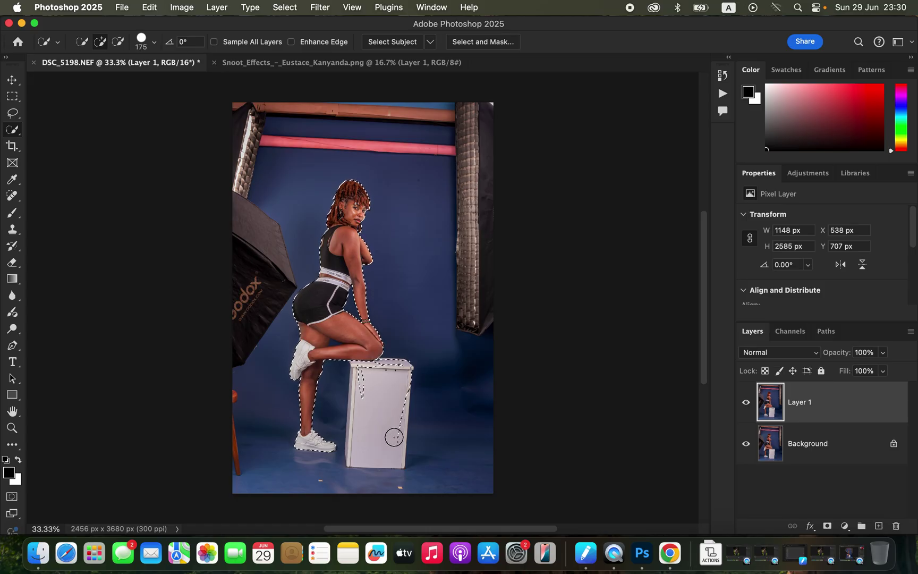
{"action": "left_click", "coordinate": [393, 436]}
{"action": "left_click_drag", "start_coordinate": [364, 404], "coordinate": [357, 362]}
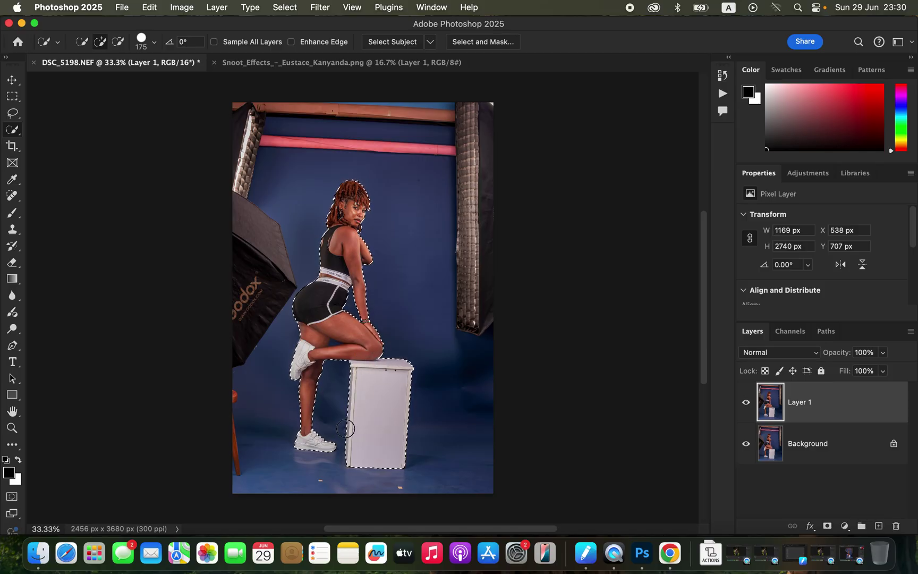
Subtract the background gap between the woman's thigh and raised calf from the selection with a Quick Selection brush of size 70
{"action": "key", "text": "super+equal"}
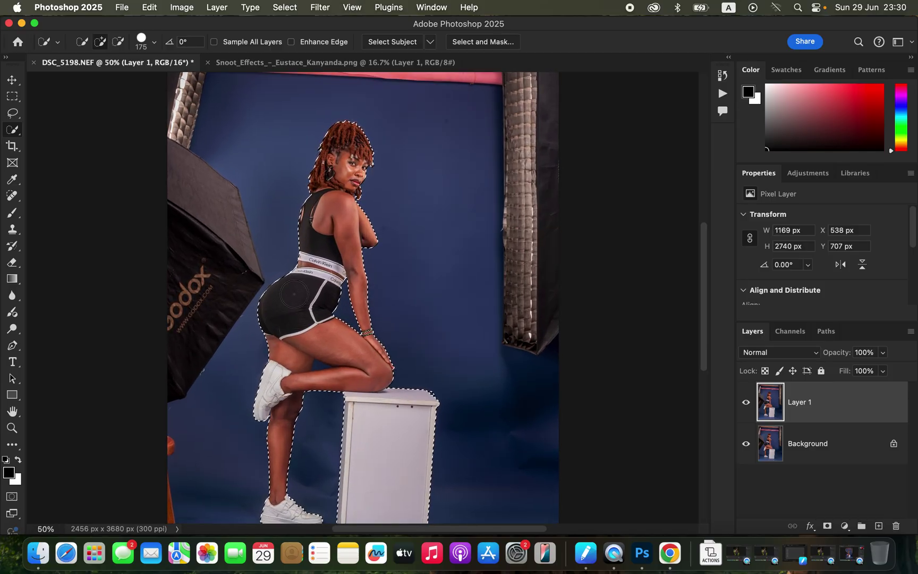
{"action": "key", "text": "bracketleft"}
{"action": "key", "text": "bracketleft"}
{"action": "key", "text": "bracketleft"}
{"action": "key", "text": "bracketleft"}
{"action": "key", "text": "bracketleft"}
{"action": "key", "text": "bracketleft"}
{"action": "key", "text": "alt"}
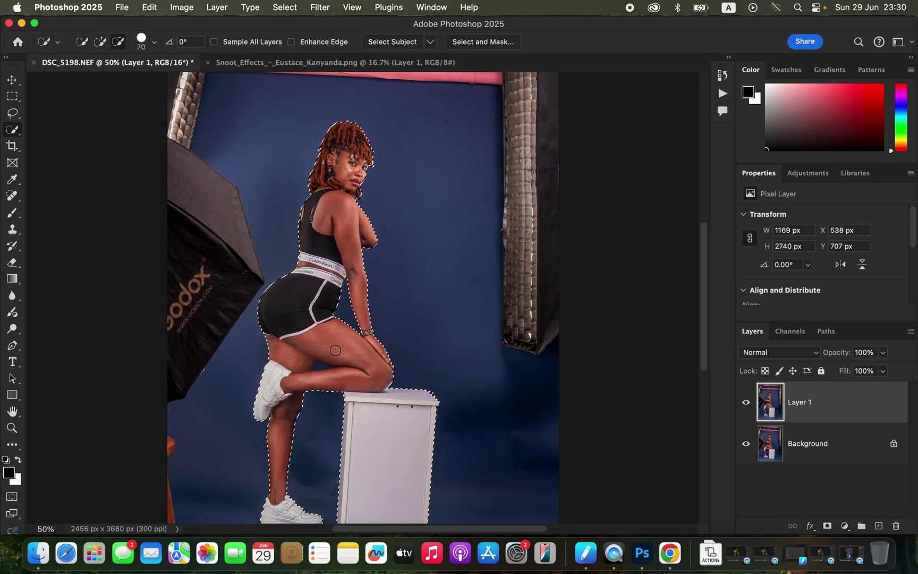
{"action": "left_click", "coordinate": [316, 367], "text": "alt"}
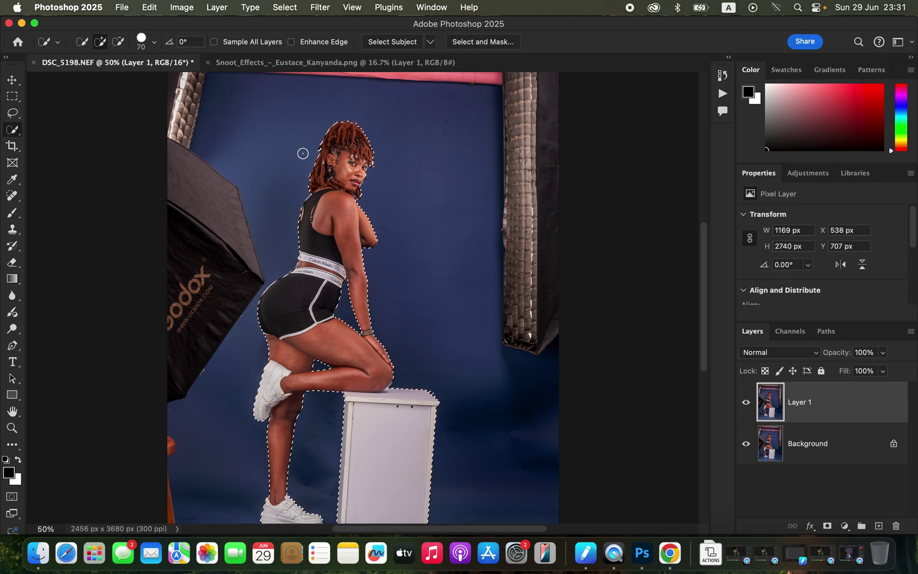
Invert the selection so it covers the backdrop instead of the woman and box
{"action": "left_click", "coordinate": [285, 6]}
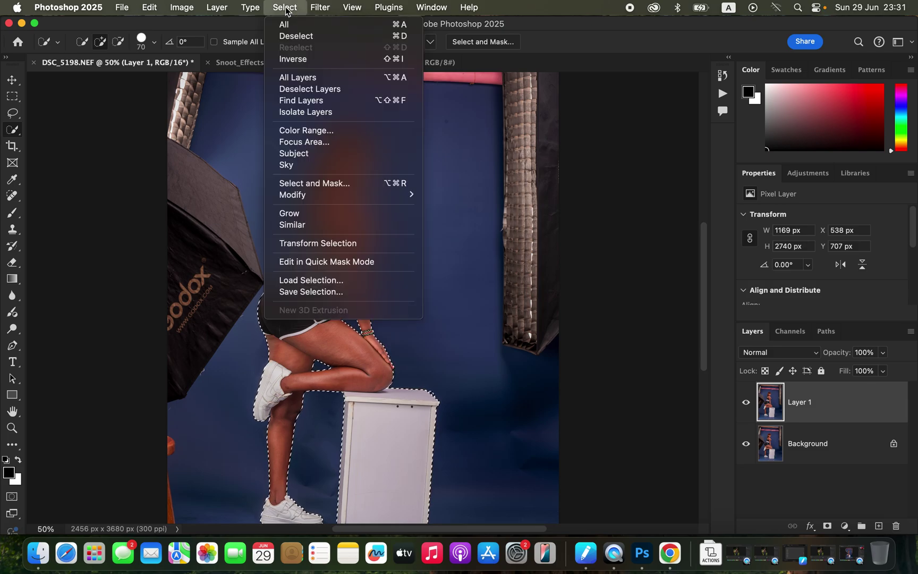
{"action": "left_click", "coordinate": [297, 59]}
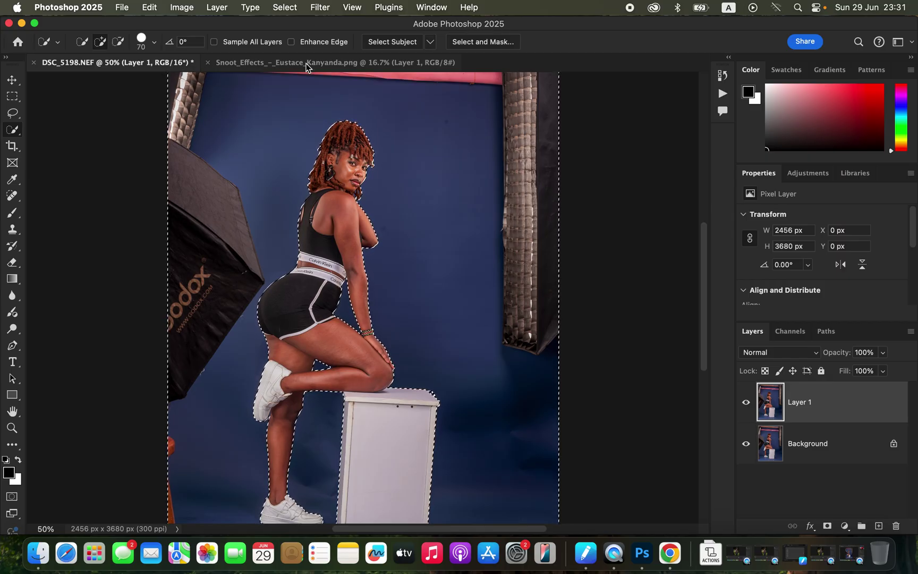
{"action": "key", "text": "super+minus"}
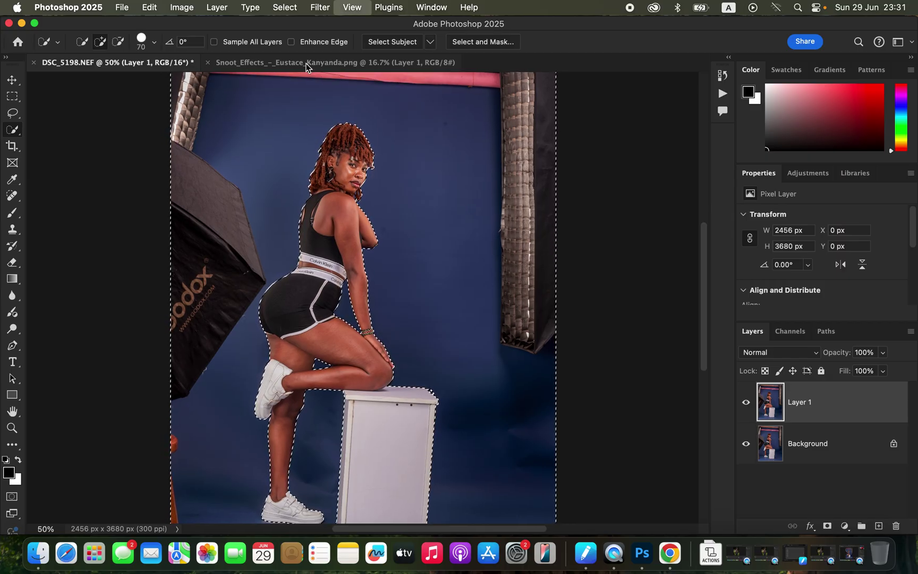
{"action": "key", "text": "super+plus"}
{"action": "key", "text": "super+minus"}
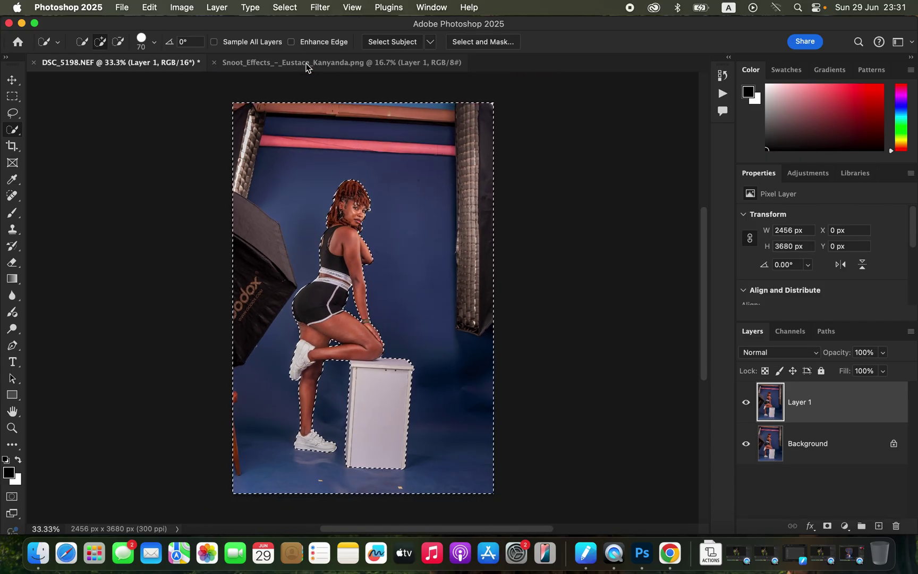
Remove the tall softbox along the photo's right edge and even out the backdrop below it with an 800 px content-aware Spot Healing Brush
{"action": "left_click", "coordinate": [12, 198]}
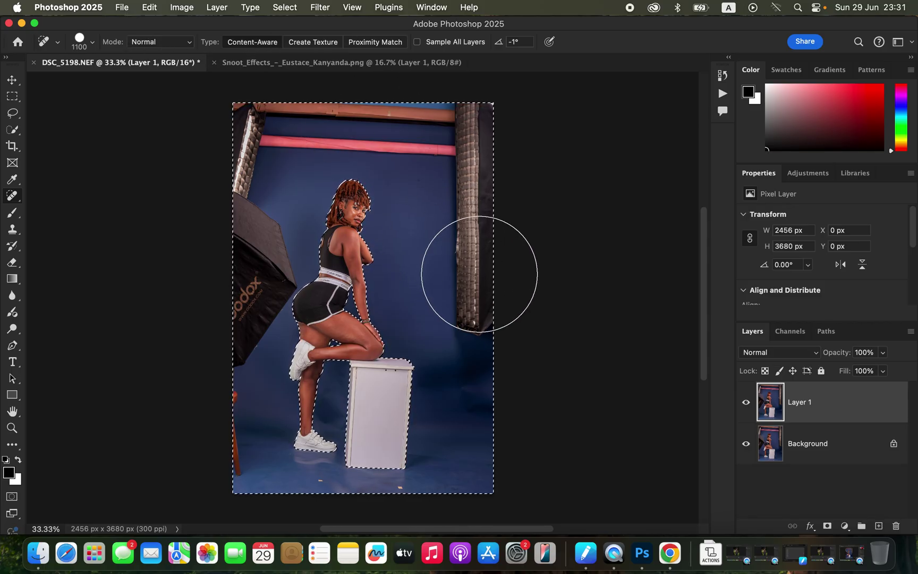
{"action": "key", "text": "bracketleft"}
{"action": "key", "text": "bracketleft"}
{"action": "key", "text": "bracketleft"}
{"action": "key", "text": "bracketleft"}
{"action": "key", "text": "bracketleft"}
{"action": "key", "text": "bracketleft"}
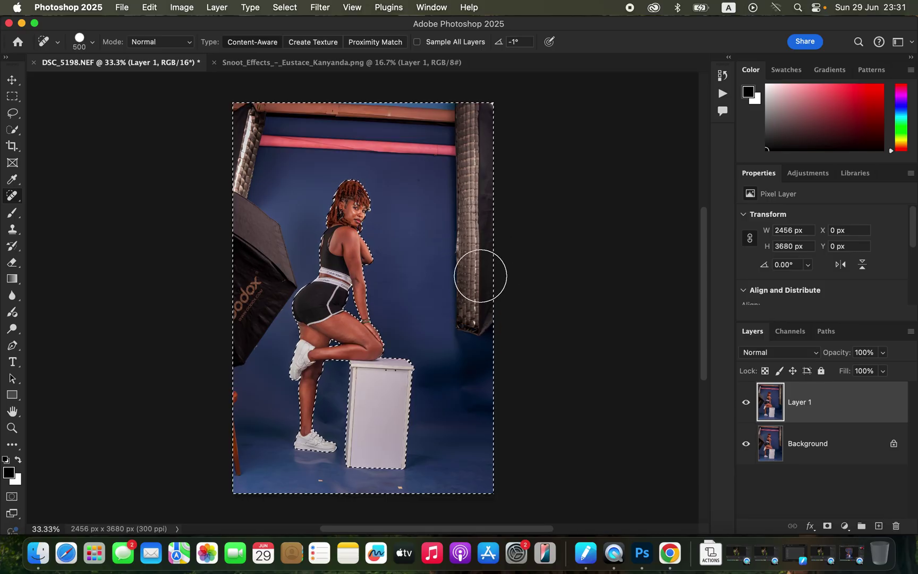
{"action": "key", "text": "bracketleft"}
{"action": "key", "text": "bracketright"}
{"action": "key", "text": "bracketright"}
{"action": "key", "text": "bracketright"}
{"action": "key", "text": "bracketright"}
{"action": "mouse_move", "coordinate": [480, 275]}
{"action": "left_mouse_down"}
{"action": "mouse_move", "coordinate": [467, 335]}
{"action": "mouse_move", "coordinate": [472, 276]}
{"action": "left_mouse_up"}
{"action": "left_click_drag", "start_coordinate": [477, 169], "coordinate": [468, 92]}
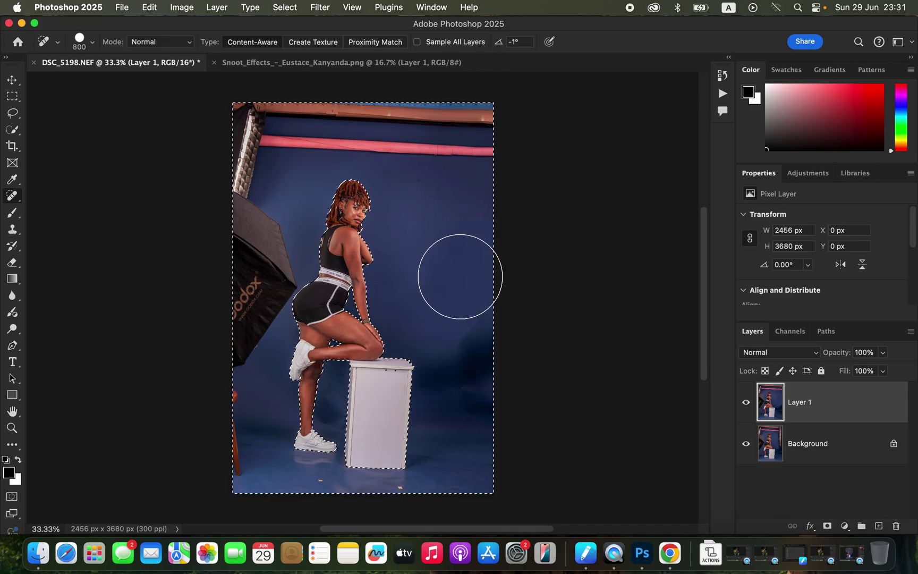
{"action": "left_click_drag", "start_coordinate": [473, 368], "coordinate": [476, 406]}
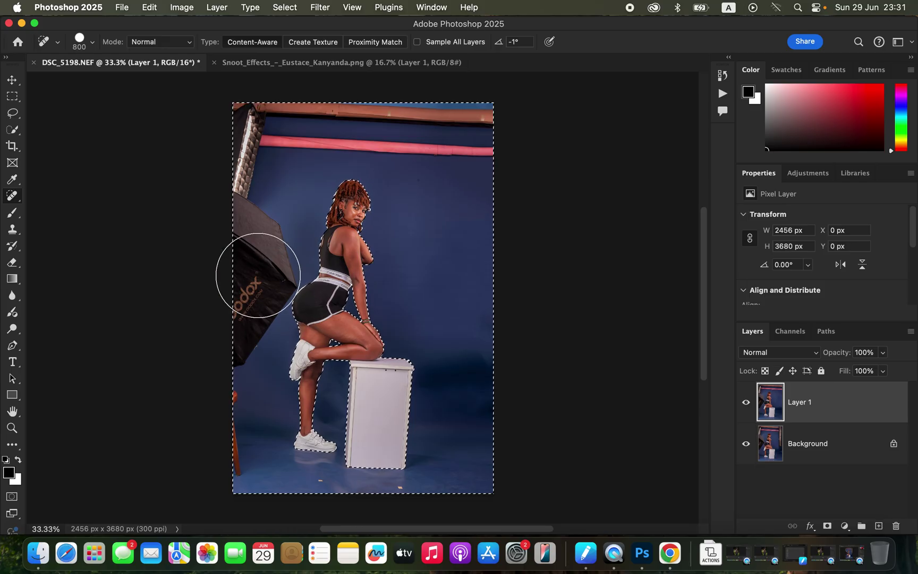
Remove the strip softbox in the photo's upper-left corner with the 800 px Spot Healing Brush
{"action": "key", "text": "p"}
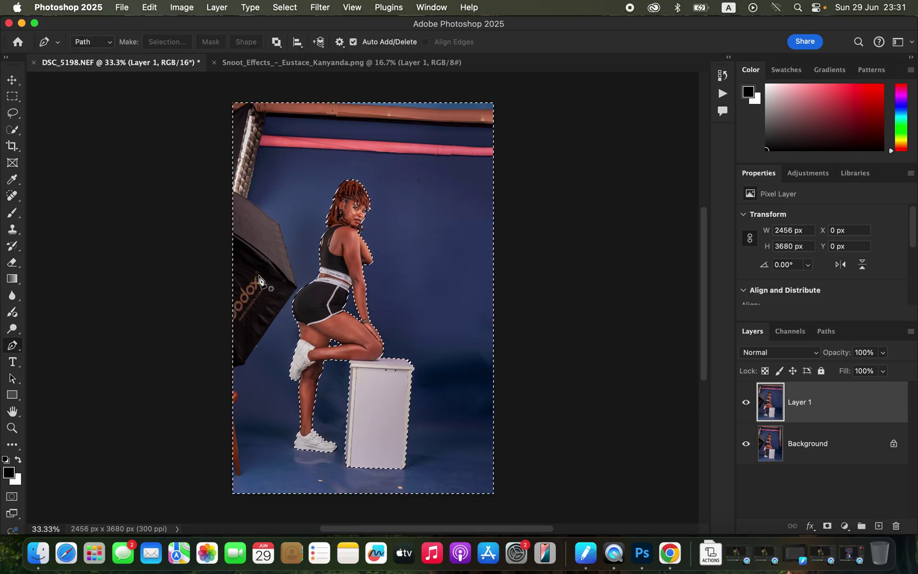
{"action": "left_click", "coordinate": [12, 196]}
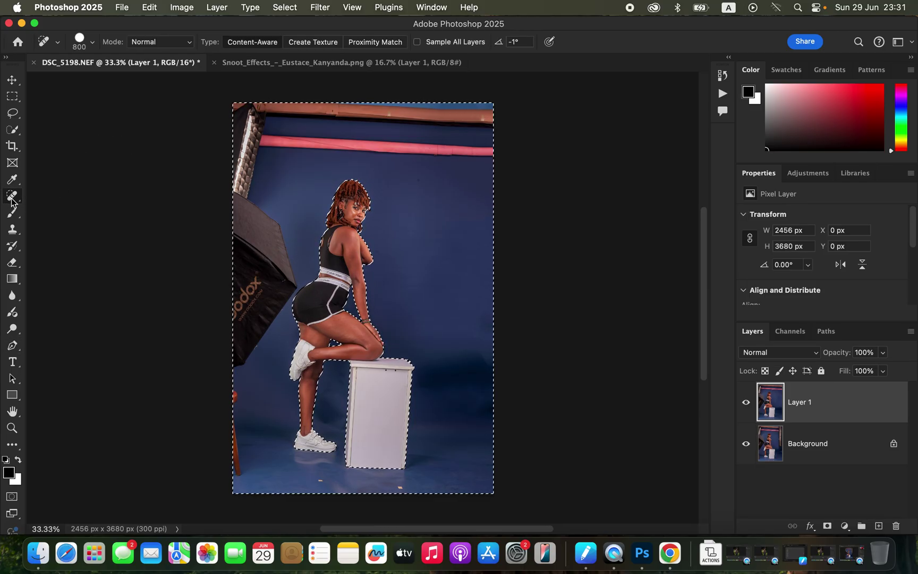
{"action": "mouse_move", "coordinate": [252, 155]}
{"action": "left_mouse_down"}
{"action": "mouse_move", "coordinate": [248, 129]}
{"action": "mouse_move", "coordinate": [236, 174]}
{"action": "mouse_move", "coordinate": [247, 119]}
{"action": "left_mouse_up"}
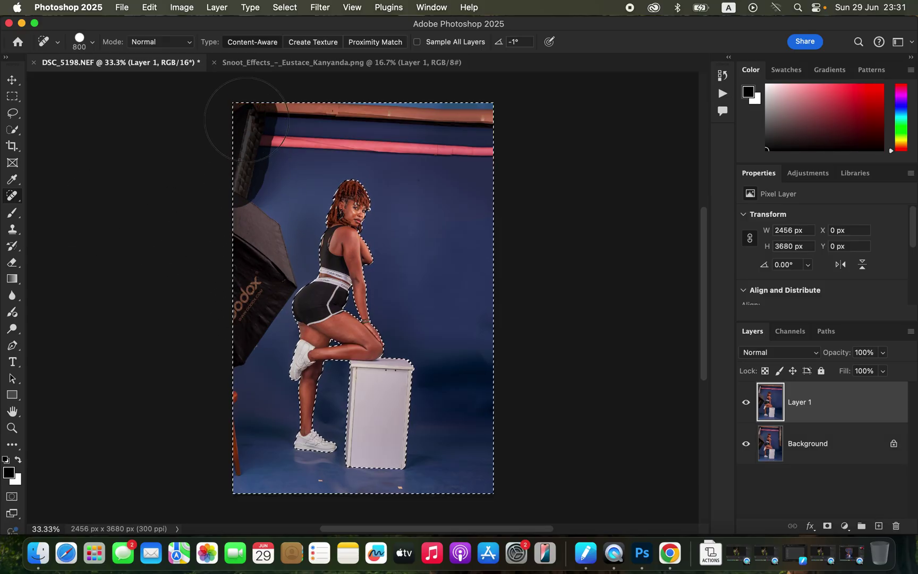
{"action": "left_click_drag", "start_coordinate": [252, 155], "coordinate": [215, 205]}
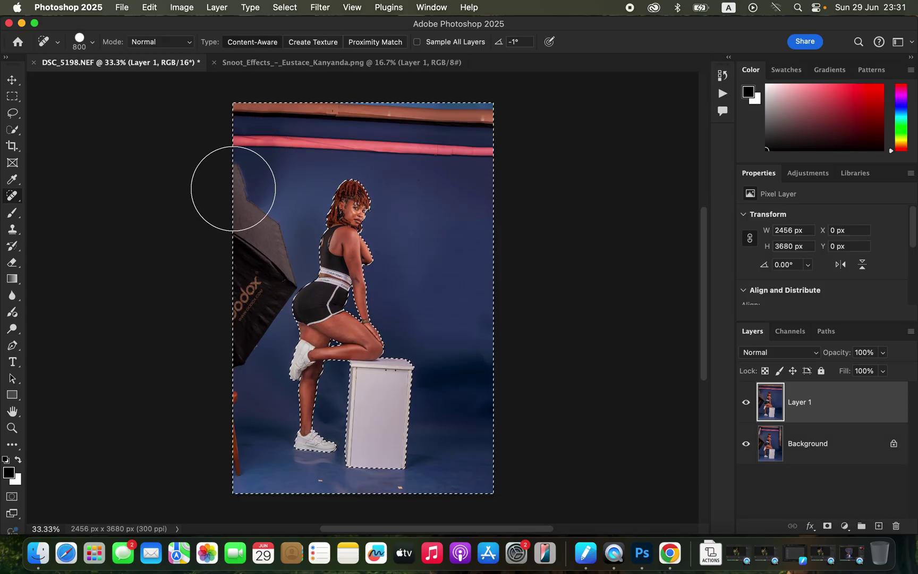
Heal away the Godox softbox behind the woman and the wooden stool at the photo's left edge with a 400 px brush
{"action": "key", "text": "bracketleft"}
{"action": "key", "text": "bracketleft"}
{"action": "key", "text": "bracketleft"}
{"action": "key", "text": "bracketleft"}
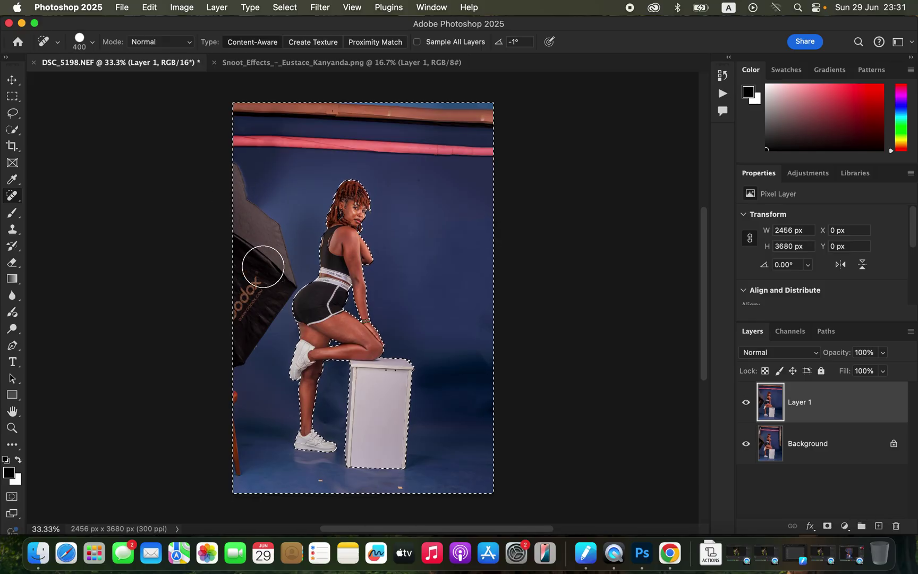
{"action": "left_click_drag", "start_coordinate": [234, 167], "coordinate": [249, 206]}
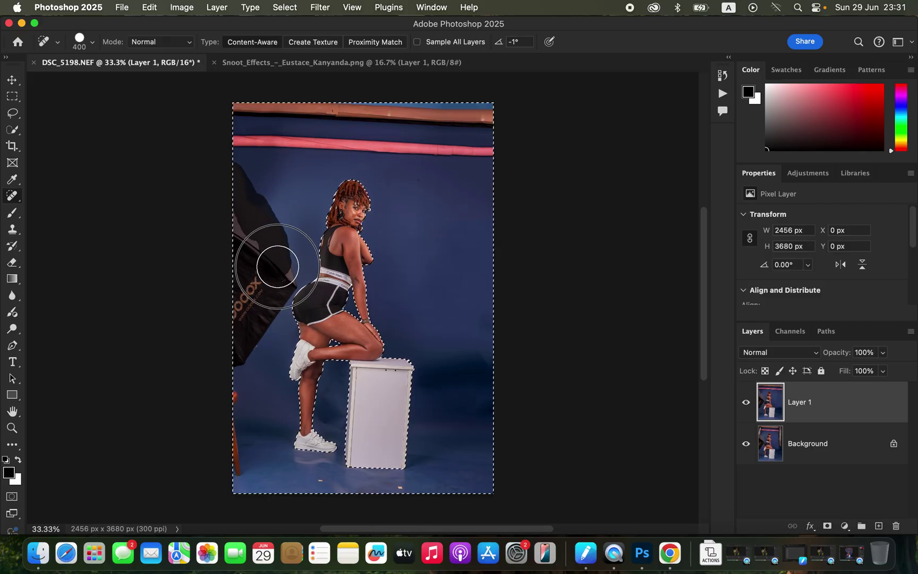
{"action": "mouse_move", "coordinate": [266, 304]}
{"action": "left_mouse_down"}
{"action": "mouse_move", "coordinate": [232, 359]}
{"action": "mouse_move", "coordinate": [239, 273]}
{"action": "mouse_move", "coordinate": [277, 294]}
{"action": "left_mouse_up"}
{"action": "mouse_move", "coordinate": [279, 252]}
{"action": "left_mouse_down"}
{"action": "mouse_move", "coordinate": [230, 172]}
{"action": "mouse_move", "coordinate": [247, 219]}
{"action": "left_mouse_up"}
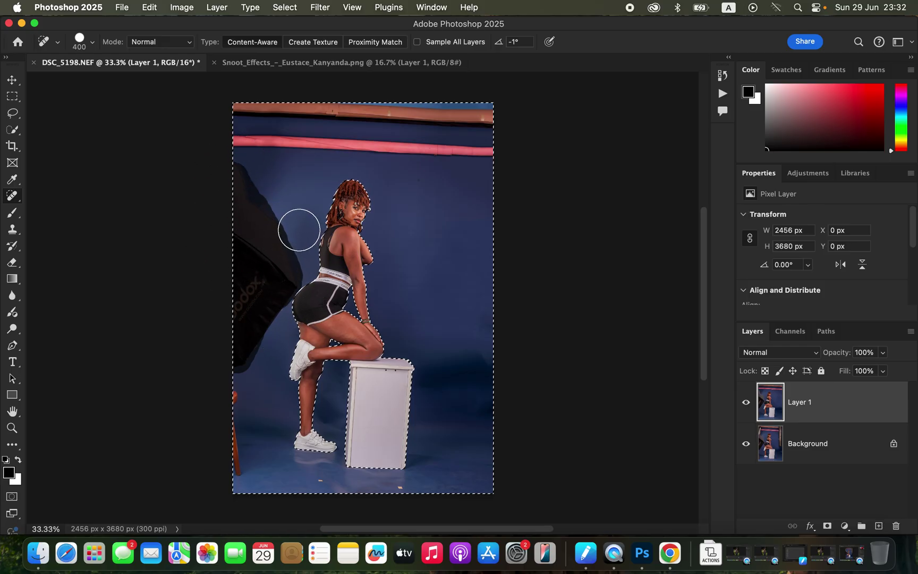
{"action": "mouse_move", "coordinate": [266, 271]}
{"action": "left_mouse_down"}
{"action": "mouse_move", "coordinate": [257, 304]}
{"action": "mouse_move", "coordinate": [272, 307]}
{"action": "left_mouse_up"}
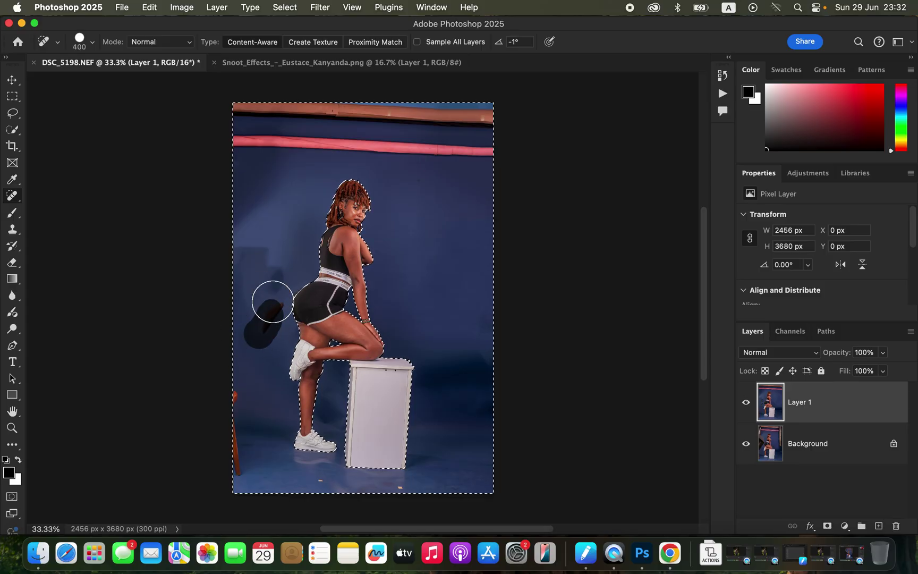
{"action": "mouse_move", "coordinate": [274, 272]}
{"action": "left_mouse_down"}
{"action": "mouse_move", "coordinate": [273, 265]}
{"action": "mouse_move", "coordinate": [272, 310]}
{"action": "mouse_move", "coordinate": [254, 246]}
{"action": "left_mouse_up"}
{"action": "left_click", "coordinate": [244, 240]}
{"action": "mouse_move", "coordinate": [227, 405]}
{"action": "left_mouse_down"}
{"action": "mouse_move", "coordinate": [229, 467]}
{"action": "mouse_move", "coordinate": [238, 387]}
{"action": "left_mouse_up"}
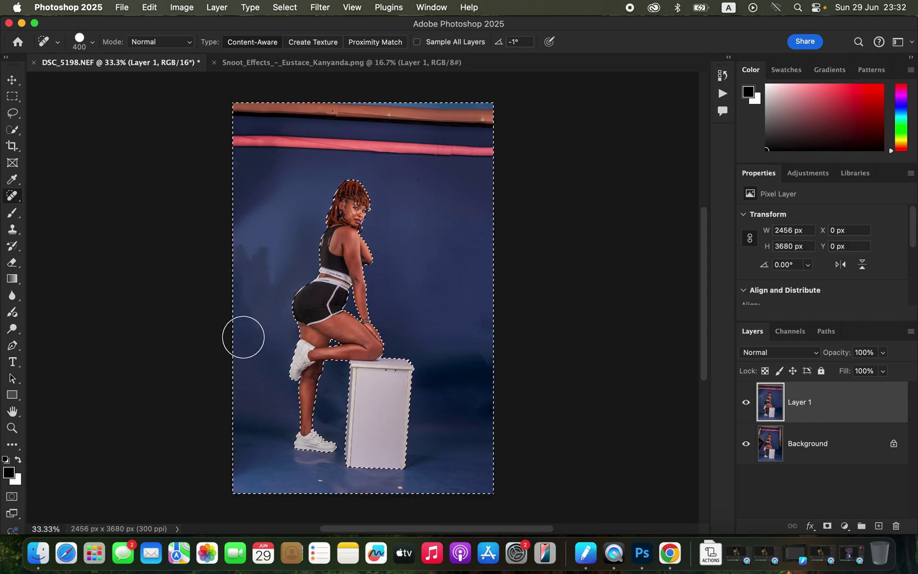
Heal away the pink backdrop pole and the brown beam across the top of the photo with the 400 px brush
{"action": "mouse_move", "coordinate": [246, 138]}
{"action": "left_mouse_down"}
{"action": "mouse_move", "coordinate": [492, 152]}
{"action": "mouse_move", "coordinate": [480, 150]}
{"action": "left_mouse_up"}
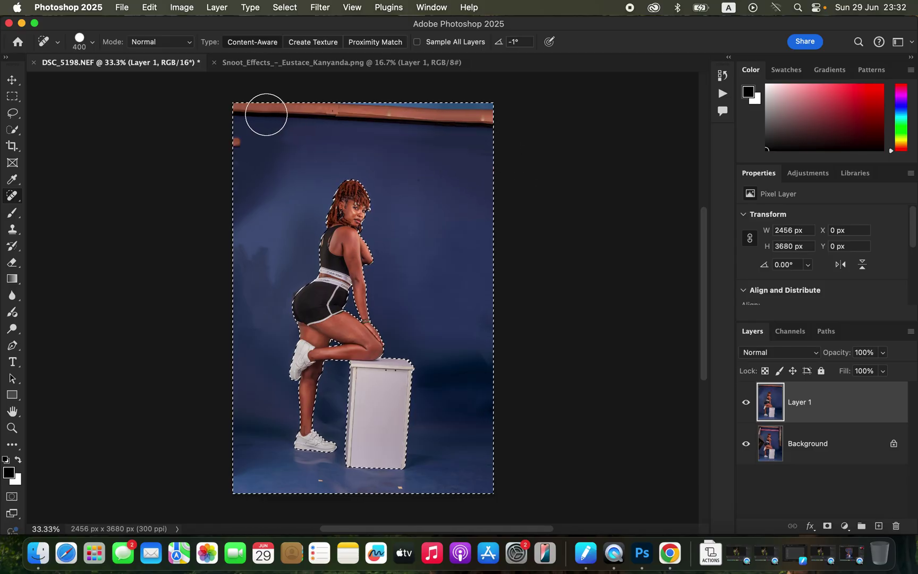
{"action": "mouse_move", "coordinate": [243, 135]}
{"action": "left_mouse_down"}
{"action": "mouse_move", "coordinate": [240, 104]}
{"action": "mouse_move", "coordinate": [230, 107]}
{"action": "mouse_move", "coordinate": [500, 117]}
{"action": "mouse_move", "coordinate": [197, 100]}
{"action": "mouse_move", "coordinate": [324, 110]}
{"action": "left_mouse_up"}
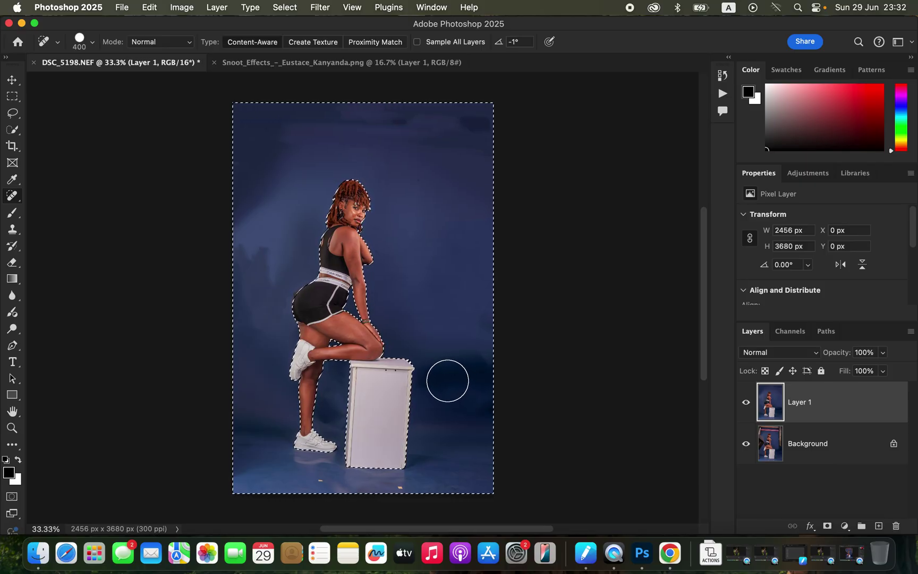
Set up the Brush tool with the Soft Round preset and 65% flow
{"action": "left_click", "coordinate": [13, 212]}
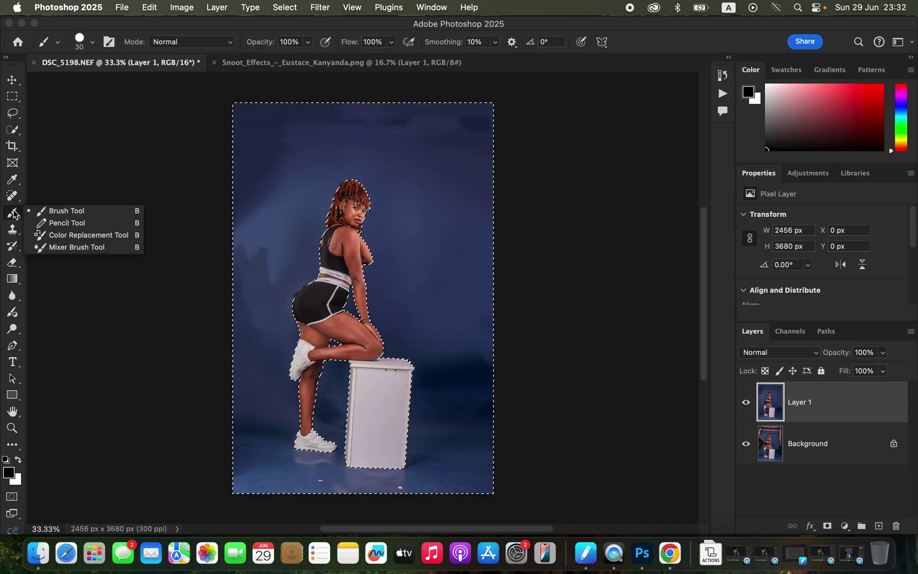
{"action": "left_click", "coordinate": [52, 213]}
{"action": "left_click", "coordinate": [92, 42]}
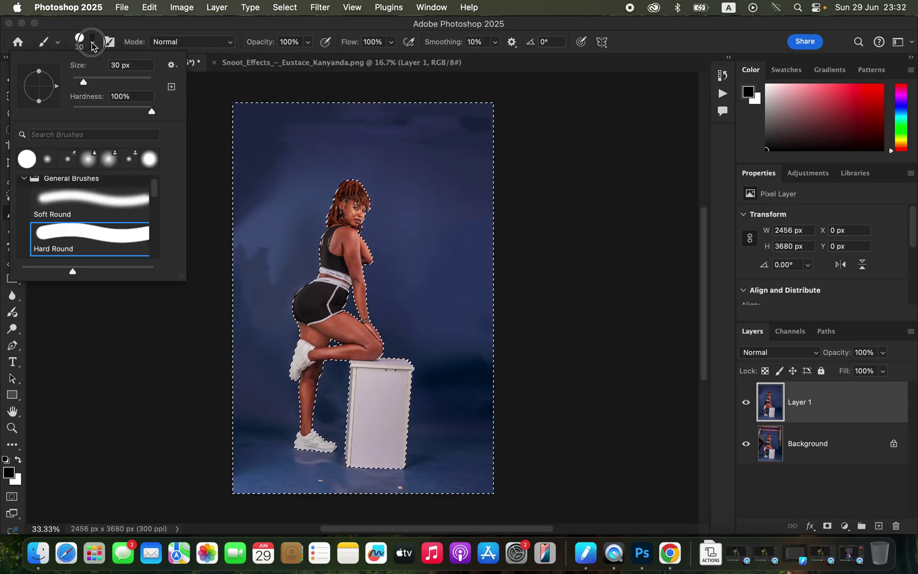
{"action": "left_click", "coordinate": [80, 198]}
{"action": "left_click", "coordinate": [177, 35]}
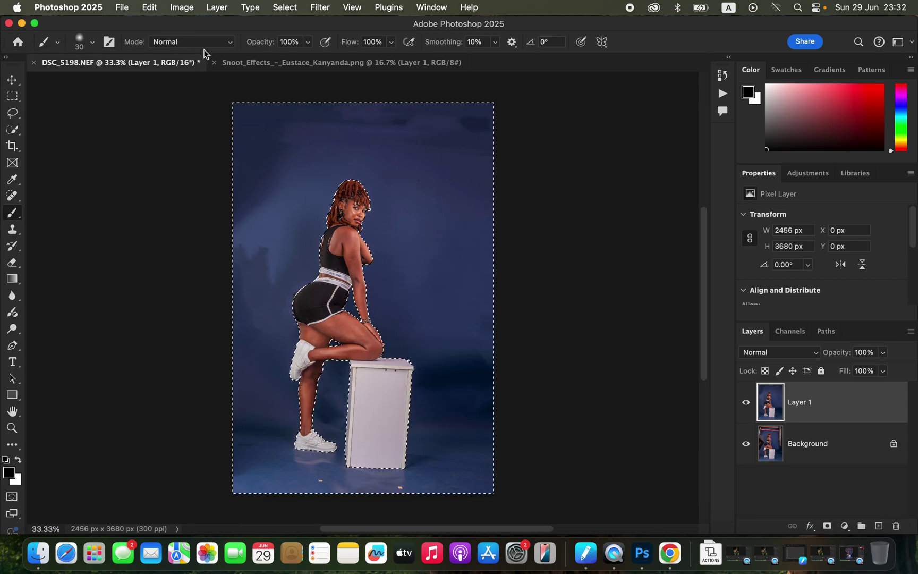
{"action": "left_click", "coordinate": [391, 42]}
{"action": "left_click_drag", "start_coordinate": [394, 56], "coordinate": [371, 57]}
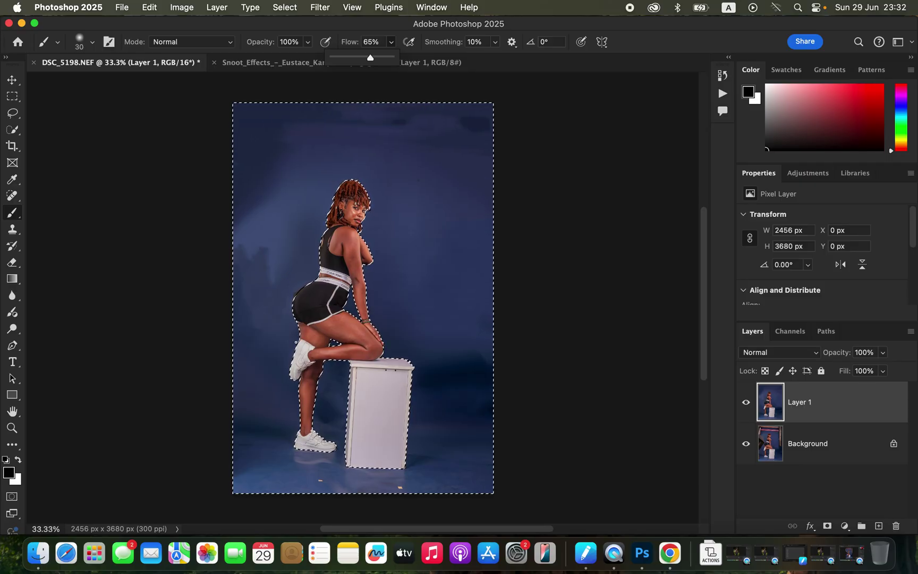
{"action": "key", "text": "super+equal"}
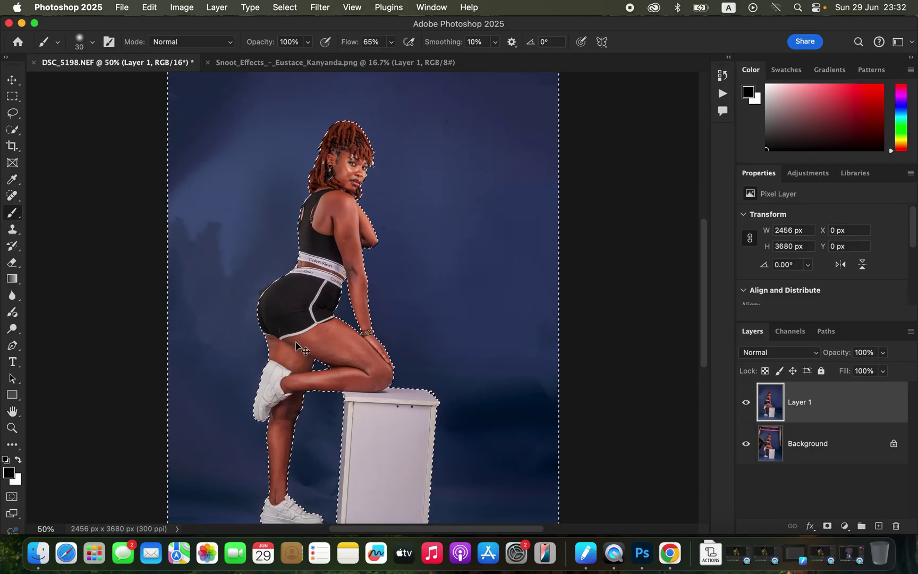
{"action": "key", "text": "super+minus"}
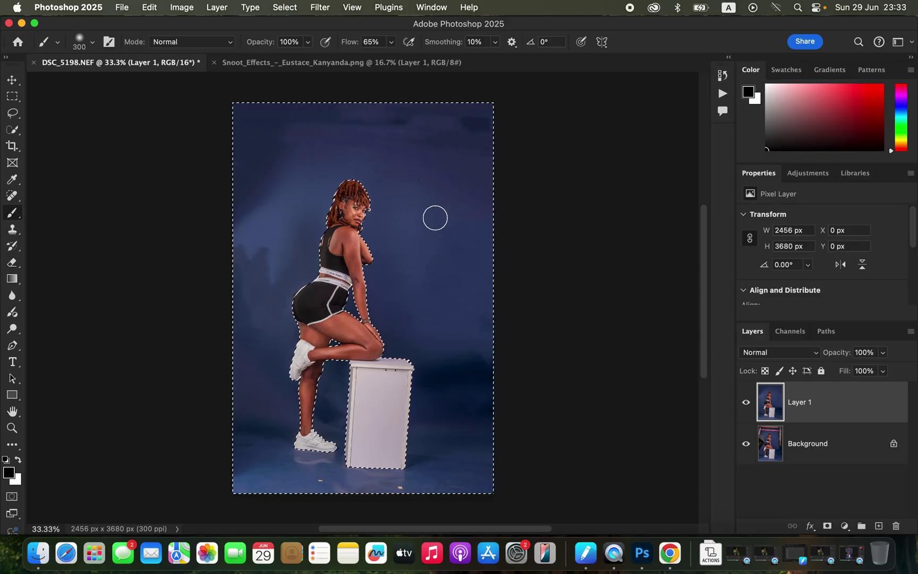
Paint sampled backdrop blues over the dark patches above the woman and down the photo's right side with a 700–900 px brush
{"action": "left_click", "coordinate": [308, 185], "text": "alt"}
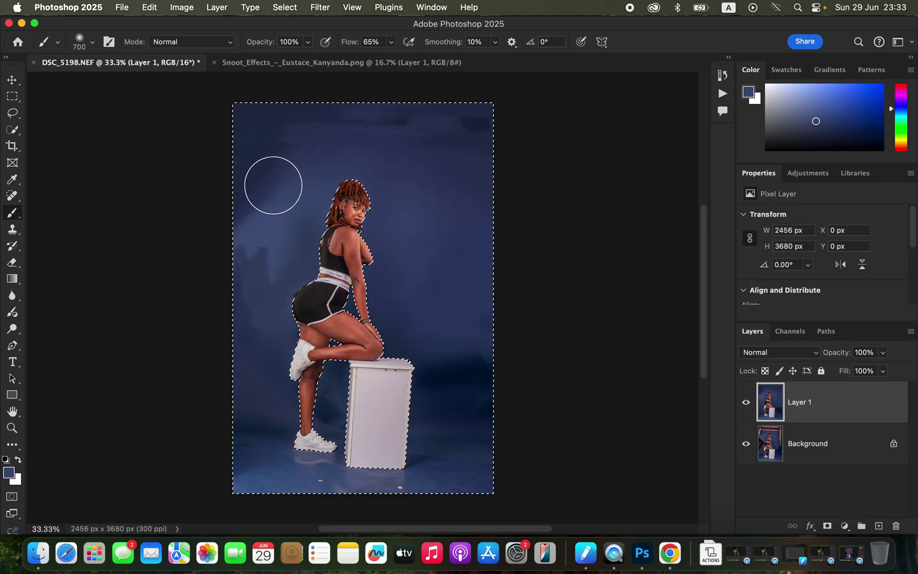
{"action": "left_click_drag", "start_coordinate": [257, 200], "coordinate": [269, 141]}
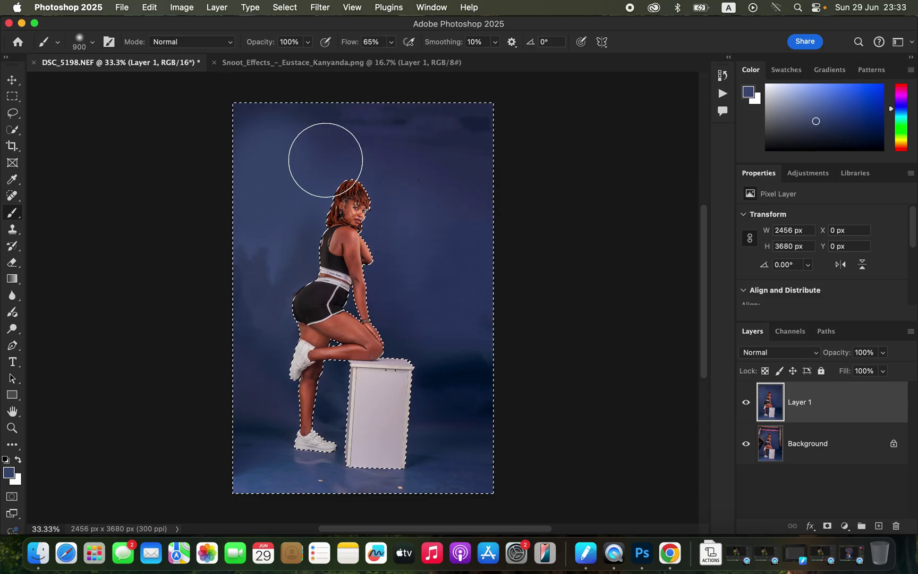
{"action": "left_click", "coordinate": [334, 159], "text": "alt"}
{"action": "mouse_move", "coordinate": [336, 156]}
{"action": "left_mouse_down"}
{"action": "mouse_move", "coordinate": [303, 123]}
{"action": "mouse_move", "coordinate": [396, 122]}
{"action": "mouse_move", "coordinate": [475, 154]}
{"action": "mouse_move", "coordinate": [439, 251]}
{"action": "left_mouse_up"}
{"action": "left_click", "coordinate": [424, 185], "text": "alt"}
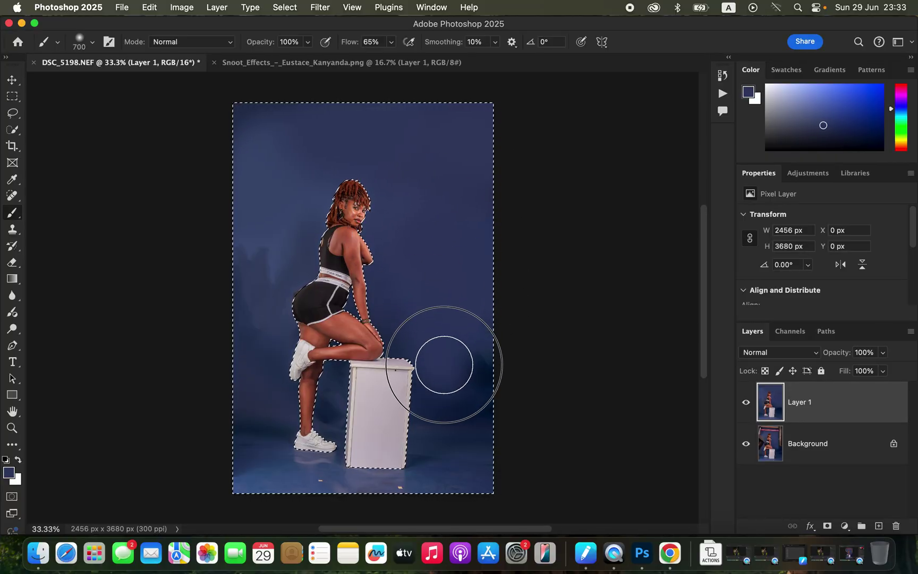
{"action": "left_click", "coordinate": [474, 376], "text": "alt"}
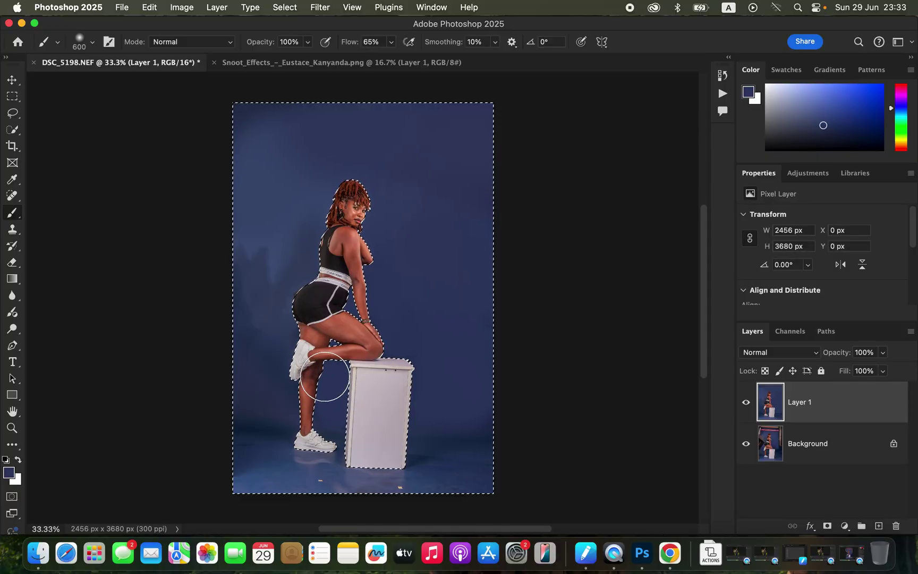
Even out the backdrop behind the woman, above her head and beside the box with sampled blues and a 600 px brush
{"action": "left_click", "coordinate": [308, 227], "text": "alt"}
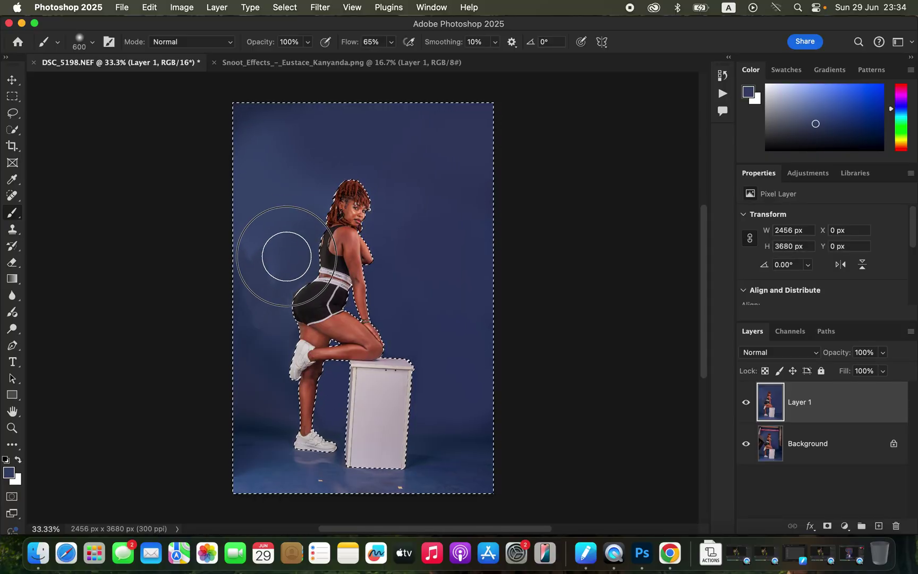
{"action": "mouse_move", "coordinate": [282, 240]}
{"action": "left_mouse_down"}
{"action": "mouse_move", "coordinate": [252, 279]}
{"action": "mouse_move", "coordinate": [254, 318]}
{"action": "mouse_move", "coordinate": [282, 336]}
{"action": "left_mouse_up"}
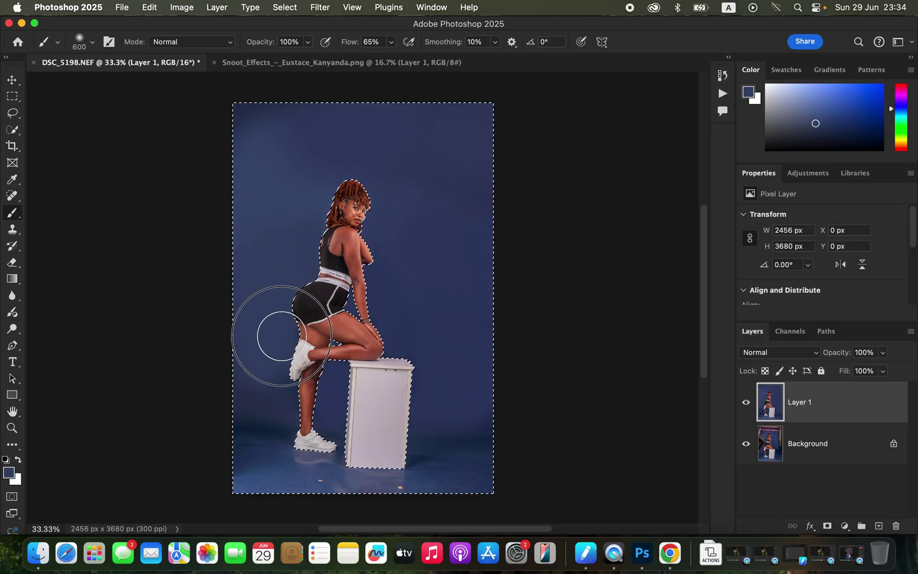
{"action": "left_click_drag", "start_coordinate": [258, 388], "coordinate": [246, 398]}
{"action": "left_click_drag", "start_coordinate": [446, 377], "coordinate": [453, 391]}
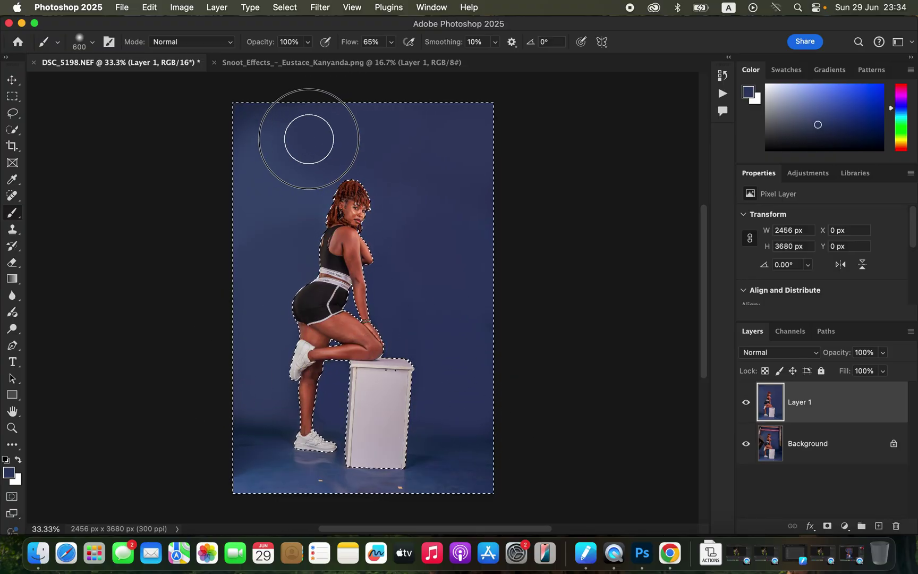
{"action": "mouse_move", "coordinate": [311, 120]}
{"action": "left_mouse_down"}
{"action": "mouse_move", "coordinate": [231, 123]}
{"action": "mouse_move", "coordinate": [254, 155]}
{"action": "mouse_move", "coordinate": [292, 140]}
{"action": "left_mouse_up"}
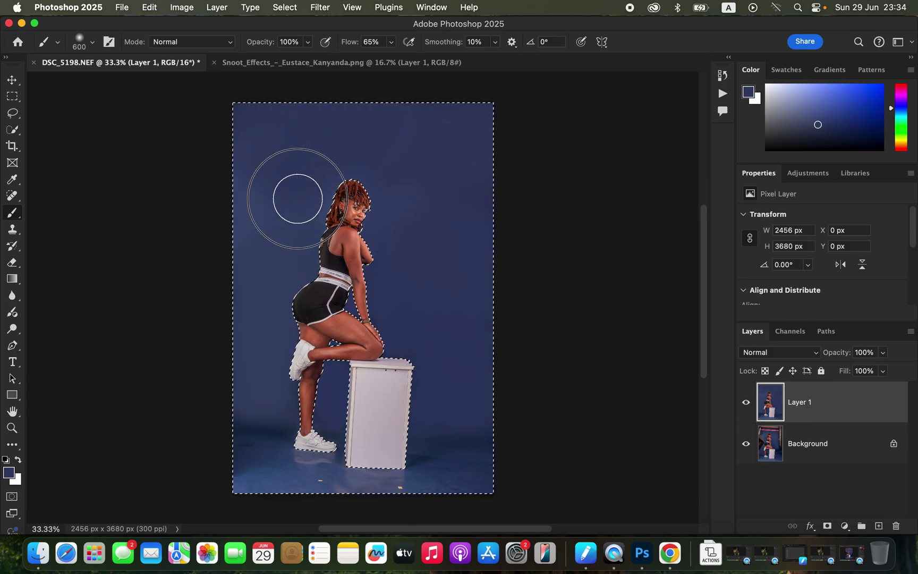
{"action": "left_click_drag", "start_coordinate": [291, 182], "coordinate": [255, 207]}
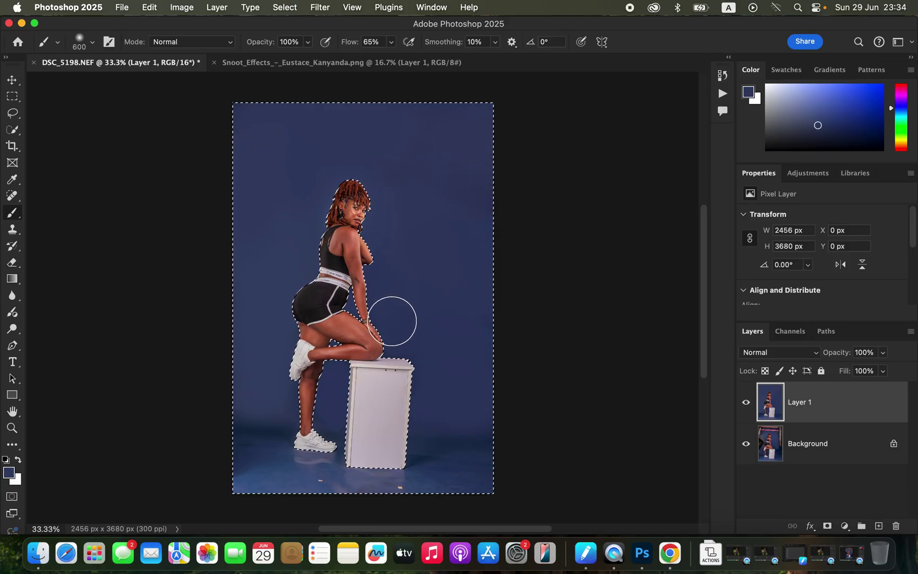
{"action": "left_click", "coordinate": [268, 468], "text": "alt"}
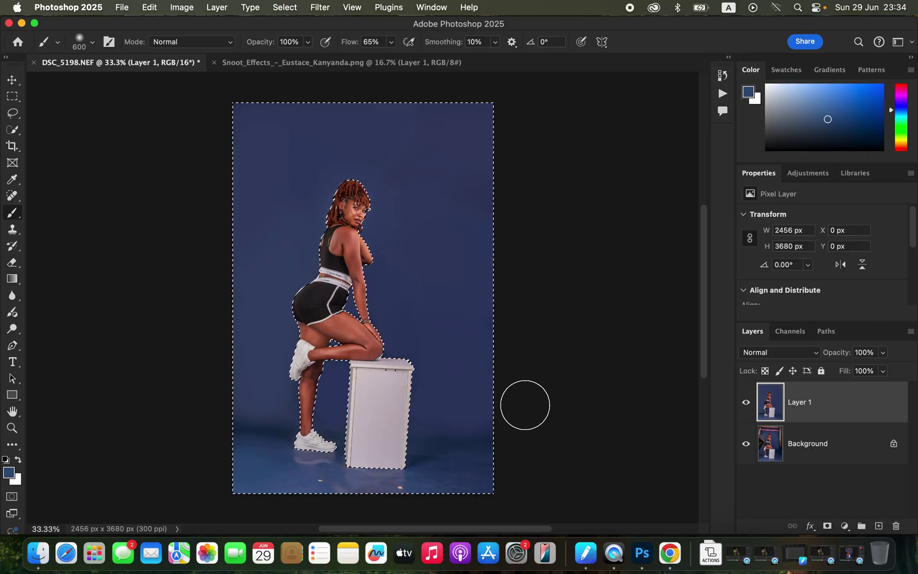
{"action": "left_click", "coordinate": [469, 190], "text": "alt"}
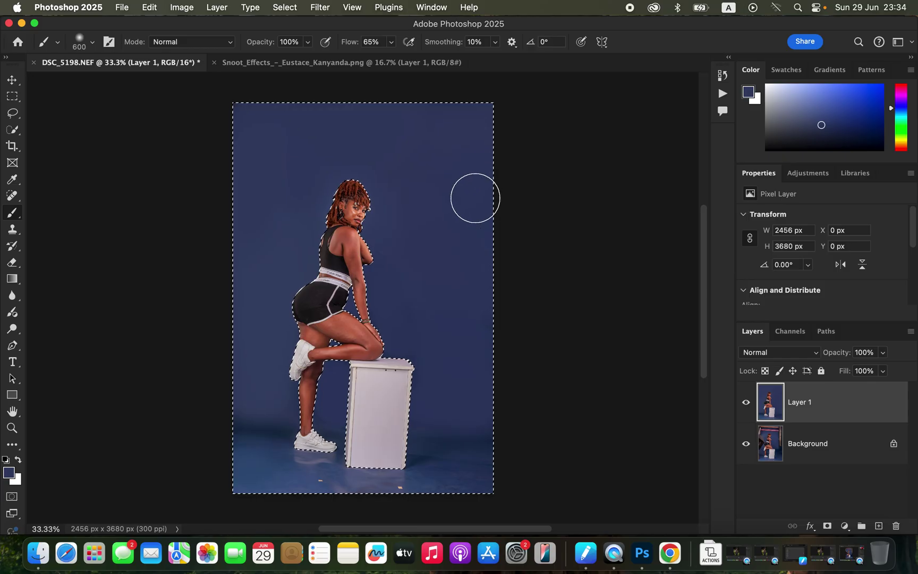
Switch to the Mixer Brush at 400 px and sample the backdrop blue beside the woman
{"action": "left_click", "coordinate": [12, 213]}
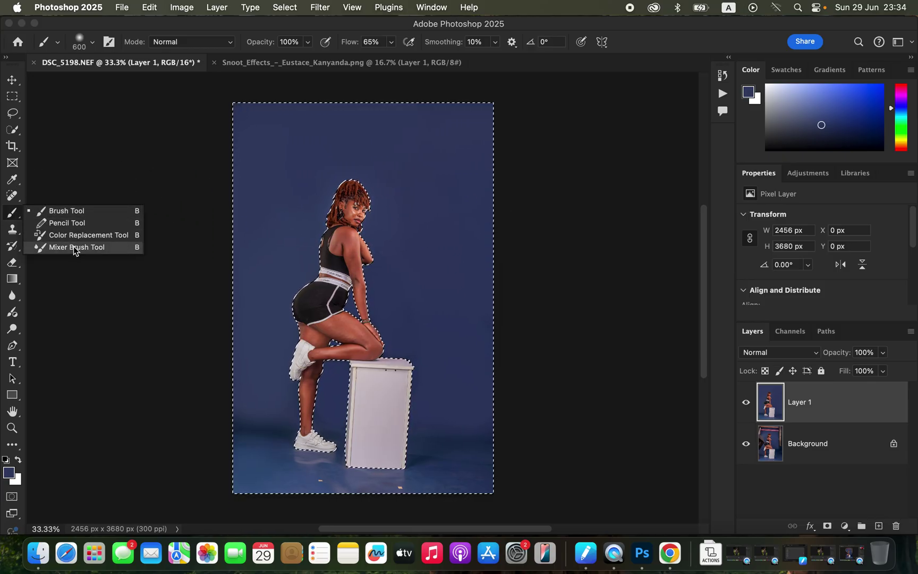
{"action": "left_click", "coordinate": [73, 246]}
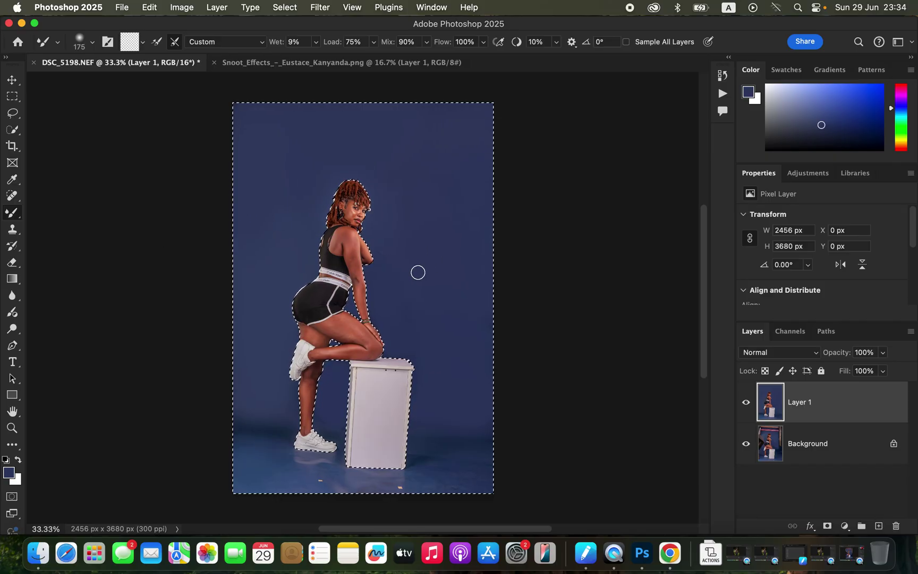
{"action": "key", "text": "super+plus"}
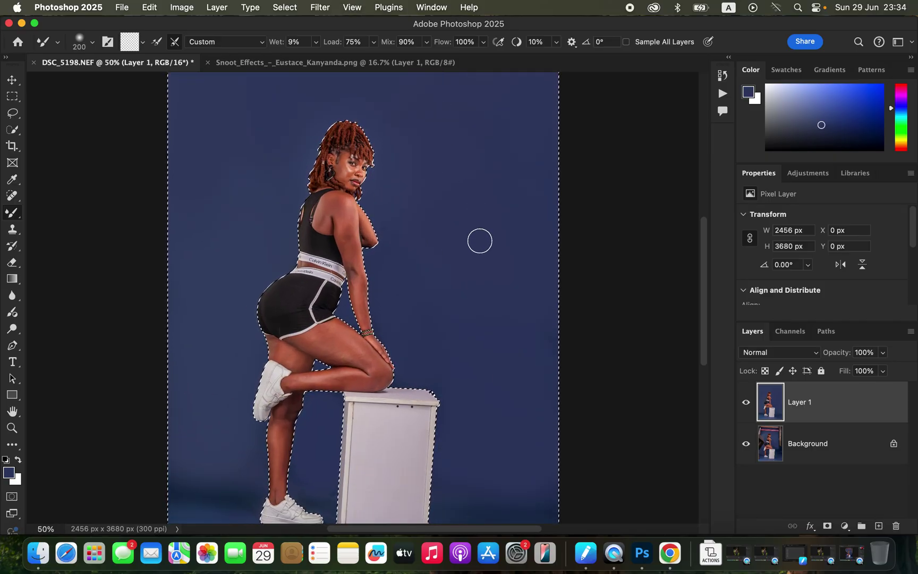
{"action": "left_click", "coordinate": [470, 244], "text": "alt"}
{"action": "key", "text": "bracketright"}
{"action": "key", "text": "bracketright"}
{"action": "key", "text": "bracketright"}
{"action": "key", "text": "bracketright"}
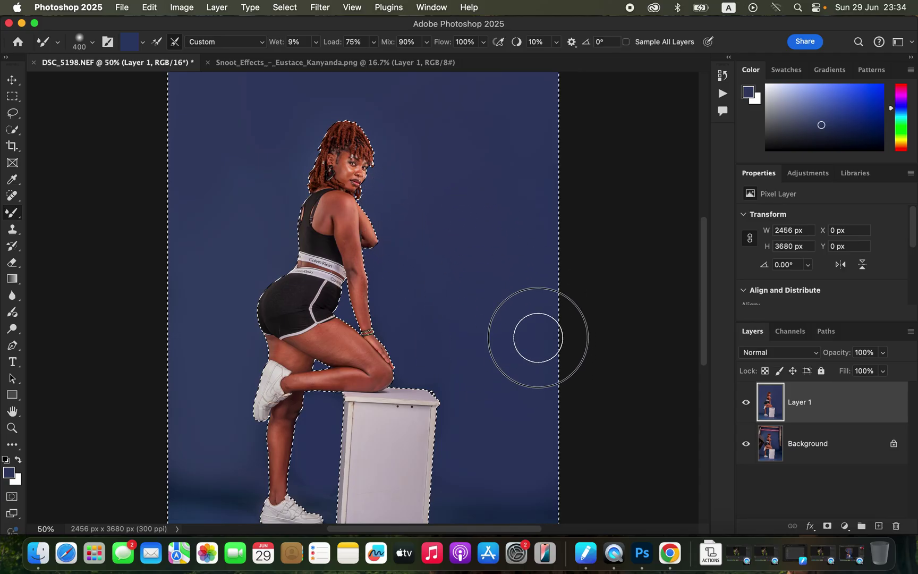
{"action": "left_click", "coordinate": [379, 145]}
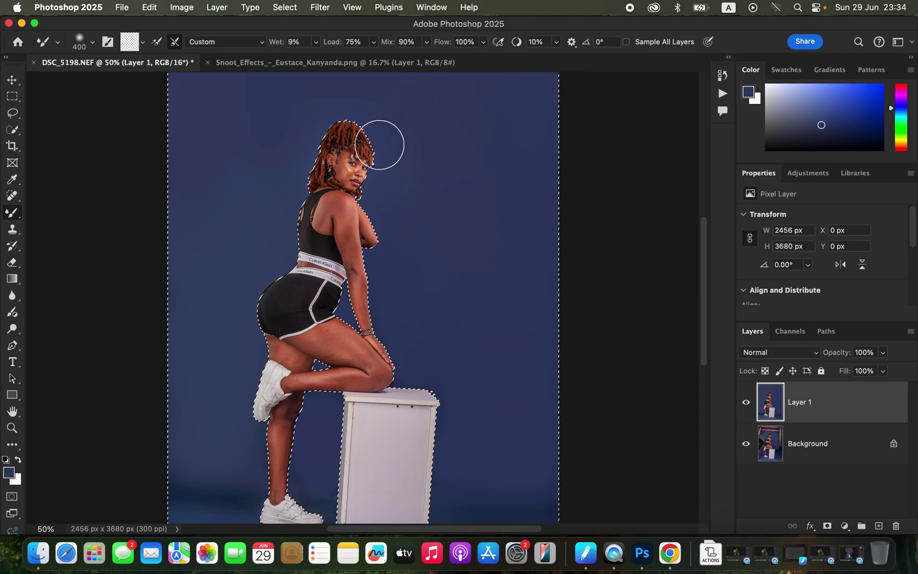
Clean the Mixer Brush, set it to clean after each stroke, and blend the backdrop beside the woman at 400 px
{"action": "left_click", "coordinate": [142, 42]}
{"action": "left_click", "coordinate": [143, 72]}
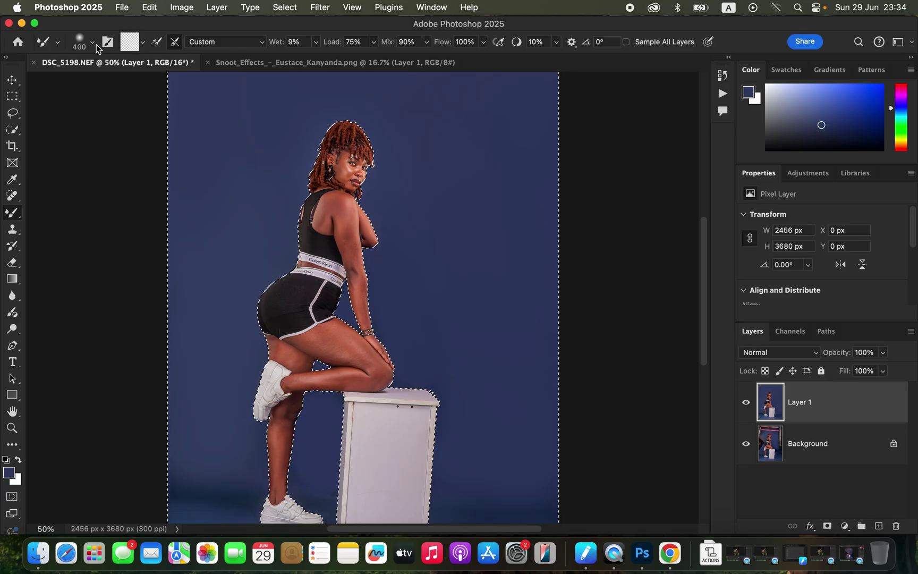
{"action": "left_click", "coordinate": [142, 43]}
{"action": "left_click", "coordinate": [146, 70]}
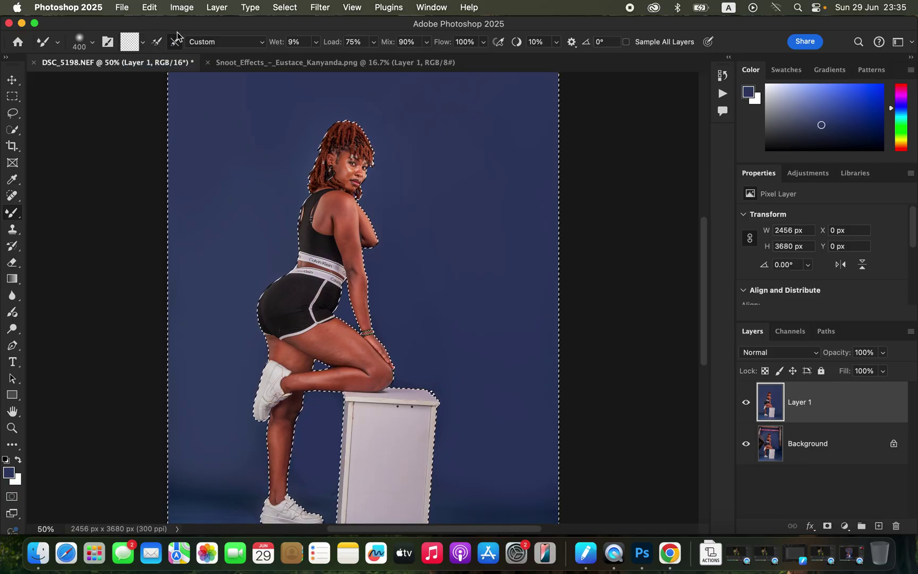
{"action": "left_click", "coordinate": [175, 41]}
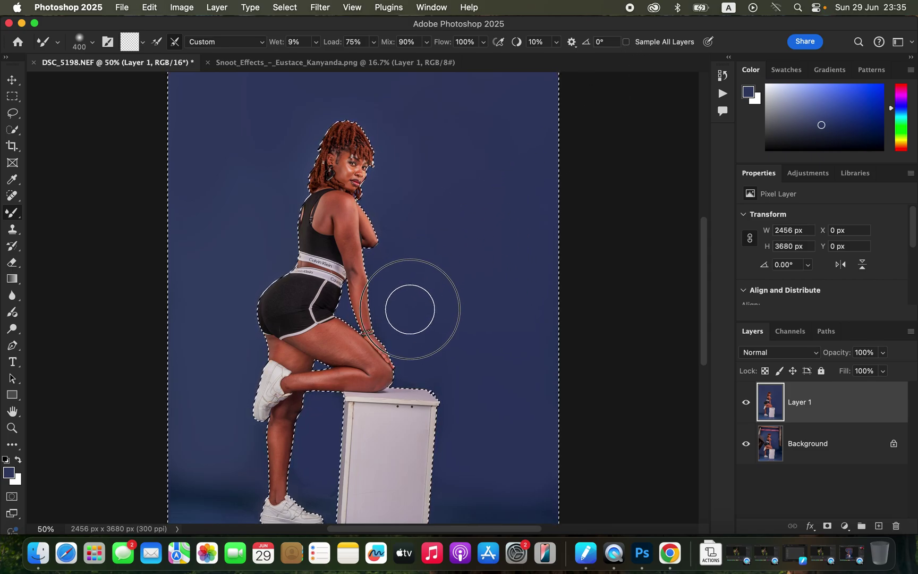
{"action": "key", "text": "super+minus"}
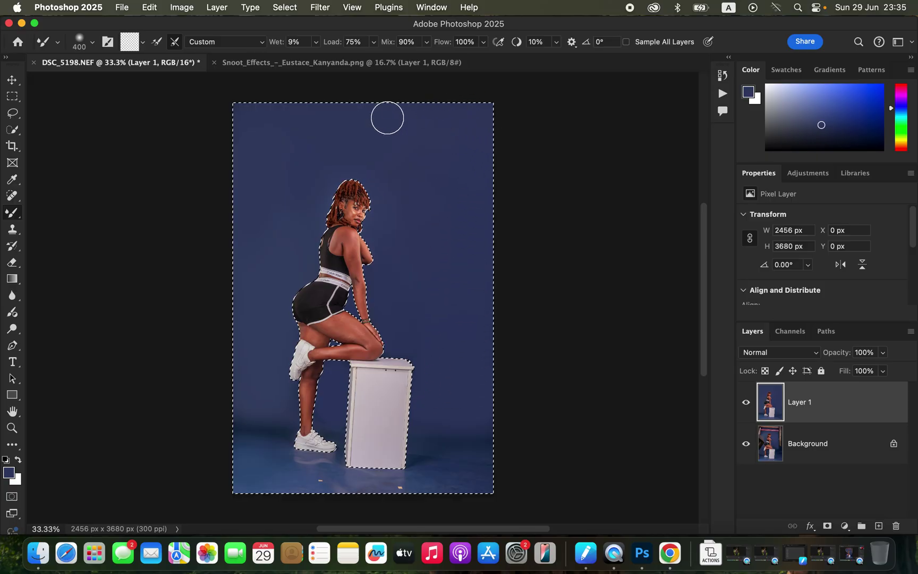
{"action": "key", "text": "super+equal"}
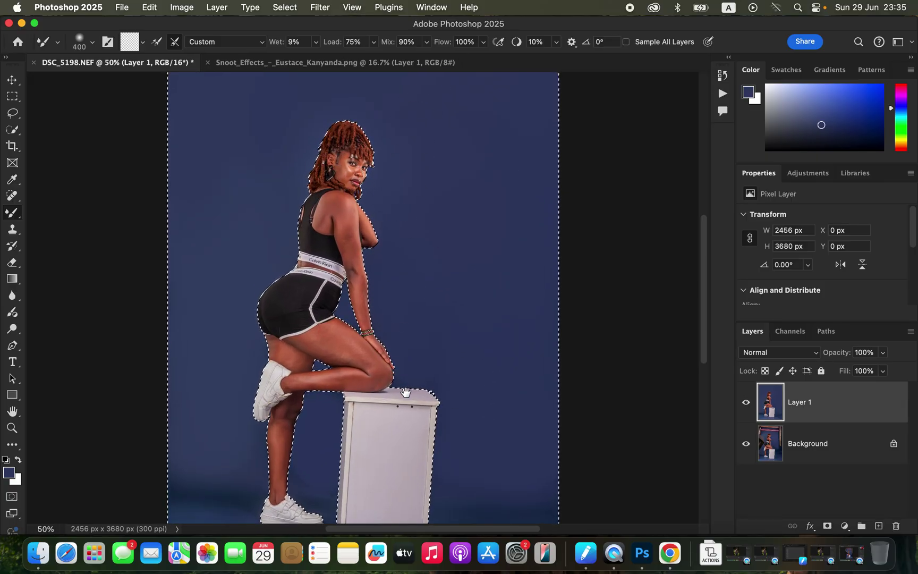
Blend away the small specks and uneven tones on the floor around the box with the Mixer Brush at 150–175 px
{"action": "scroll", "coordinate": [413, 264], "scroll_direction": "down", "scroll_amount": 6}
{"action": "key", "text": "bracketleft"}
{"action": "key", "text": "bracketleft"}
{"action": "key", "text": "bracketleft"}
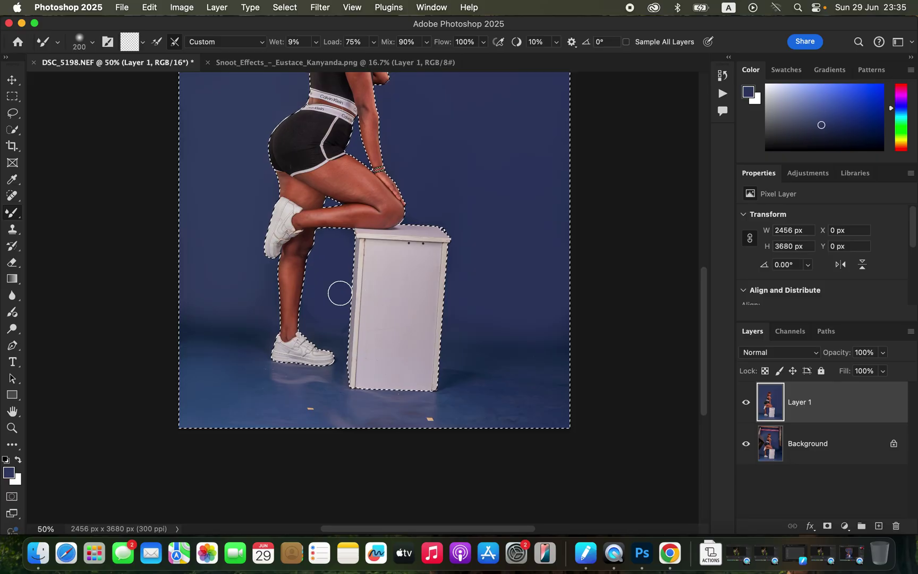
{"action": "key", "text": "bracketleft"}
{"action": "key", "text": "bracketleft"}
{"action": "key", "text": "bracketleft"}
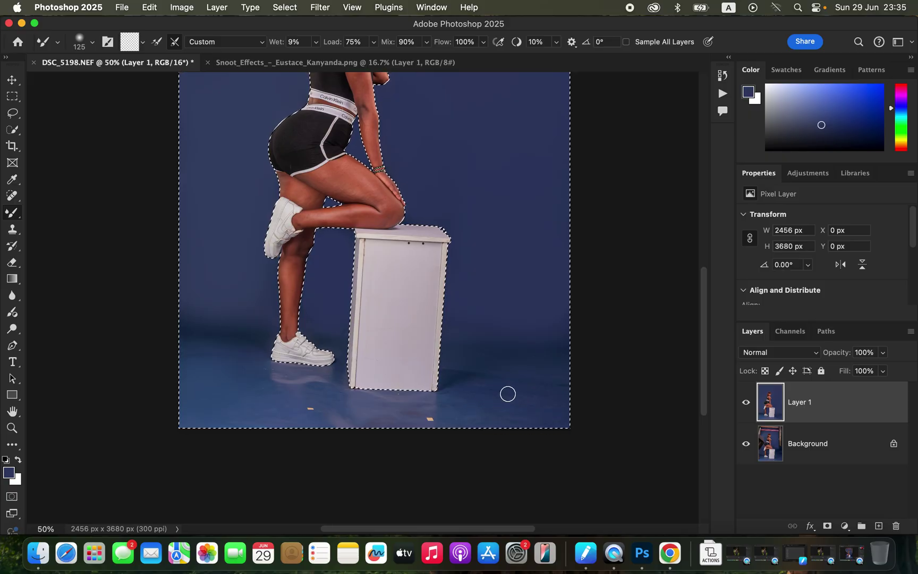
{"action": "key", "text": "bracketright"}
{"action": "key", "text": "bracketright"}
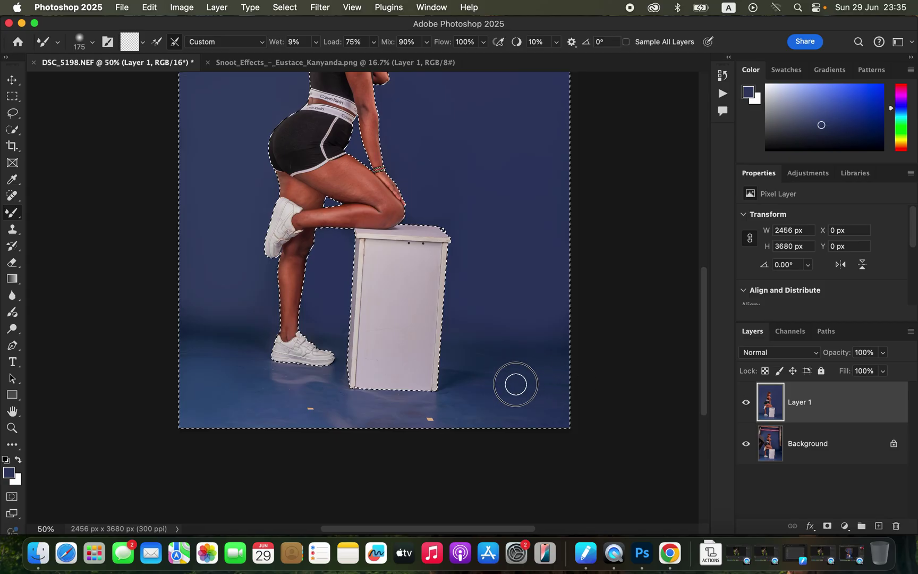
{"action": "mouse_move", "coordinate": [509, 405]}
{"action": "left_mouse_down"}
{"action": "mouse_move", "coordinate": [506, 366]}
{"action": "mouse_move", "coordinate": [471, 386]}
{"action": "mouse_move", "coordinate": [480, 352]}
{"action": "left_mouse_up"}
{"action": "left_click", "coordinate": [470, 310]}
{"action": "mouse_move", "coordinate": [423, 418]}
{"action": "left_mouse_down"}
{"action": "mouse_move", "coordinate": [459, 415]}
{"action": "mouse_move", "coordinate": [440, 416]}
{"action": "mouse_move", "coordinate": [446, 429]}
{"action": "mouse_move", "coordinate": [432, 416]}
{"action": "mouse_move", "coordinate": [424, 429]}
{"action": "mouse_move", "coordinate": [410, 415]}
{"action": "mouse_move", "coordinate": [425, 416]}
{"action": "mouse_move", "coordinate": [370, 411]}
{"action": "mouse_move", "coordinate": [377, 405]}
{"action": "mouse_move", "coordinate": [400, 413]}
{"action": "mouse_move", "coordinate": [288, 413]}
{"action": "mouse_move", "coordinate": [322, 394]}
{"action": "mouse_move", "coordinate": [261, 389]}
{"action": "mouse_move", "coordinate": [199, 358]}
{"action": "mouse_move", "coordinate": [216, 354]}
{"action": "mouse_move", "coordinate": [235, 394]}
{"action": "mouse_move", "coordinate": [255, 408]}
{"action": "mouse_move", "coordinate": [243, 416]}
{"action": "mouse_move", "coordinate": [413, 407]}
{"action": "mouse_move", "coordinate": [440, 422]}
{"action": "mouse_move", "coordinate": [433, 417]}
{"action": "mouse_move", "coordinate": [468, 398]}
{"action": "left_mouse_up"}
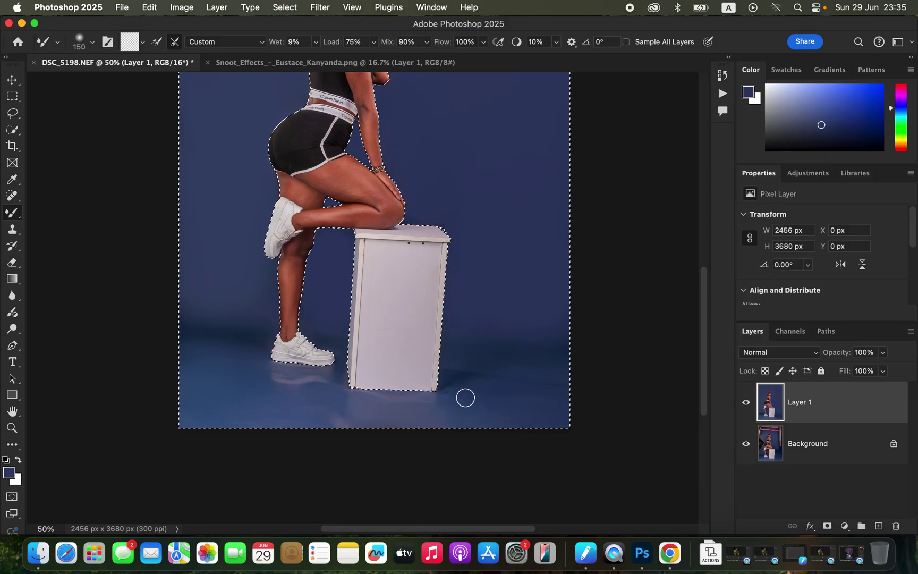
Blend the lower backdrop beside the standing leg and along the photo's right edge with a 100 px Mixer Brush
{"action": "key", "text": "bracketleft"}
{"action": "key", "text": "bracketleft"}
{"action": "key", "text": "bracketleft"}
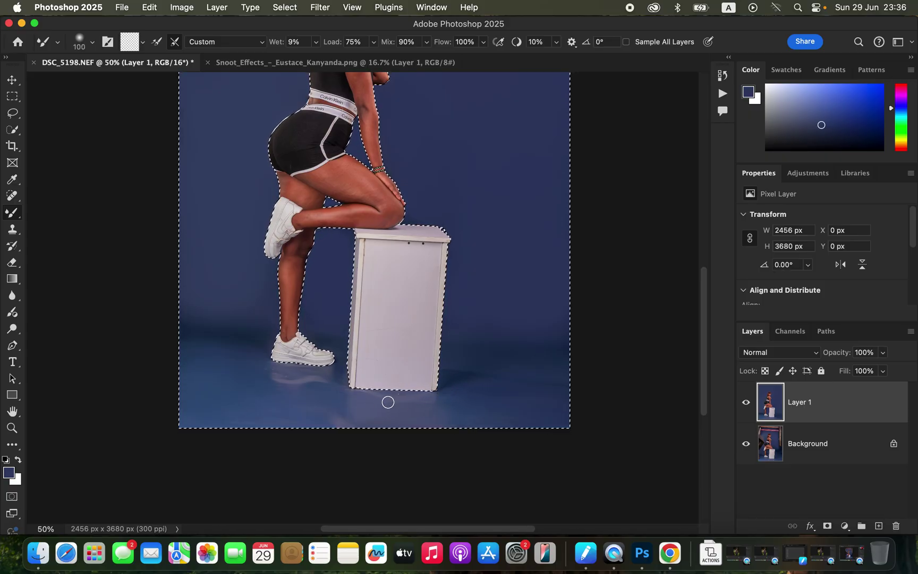
{"action": "left_click", "coordinate": [315, 318]}
{"action": "mouse_move", "coordinate": [307, 315]}
{"action": "left_mouse_down"}
{"action": "mouse_move", "coordinate": [216, 313]}
{"action": "mouse_move", "coordinate": [201, 347]}
{"action": "mouse_move", "coordinate": [182, 291]}
{"action": "left_mouse_up"}
{"action": "mouse_move", "coordinate": [505, 254]}
{"action": "left_mouse_down"}
{"action": "mouse_move", "coordinate": [496, 284]}
{"action": "mouse_move", "coordinate": [503, 322]}
{"action": "mouse_move", "coordinate": [571, 341]}
{"action": "mouse_move", "coordinate": [518, 369]}
{"action": "mouse_move", "coordinate": [541, 377]}
{"action": "mouse_move", "coordinate": [566, 411]}
{"action": "left_mouse_up"}
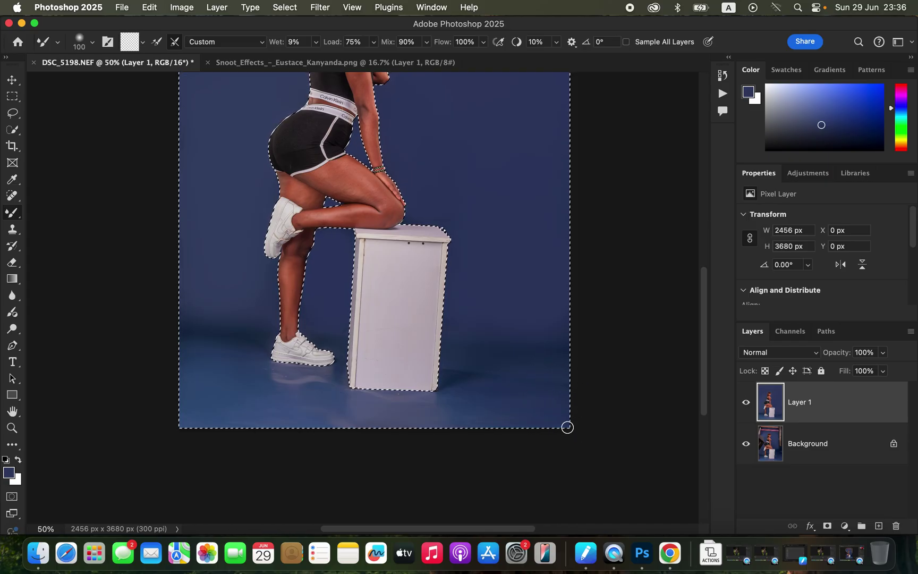
Blend the upper-right backdrop with a 400 px Mixer Brush and clear the background selection
{"action": "key", "text": "super+minus"}
{"action": "key", "text": "super+minus"}
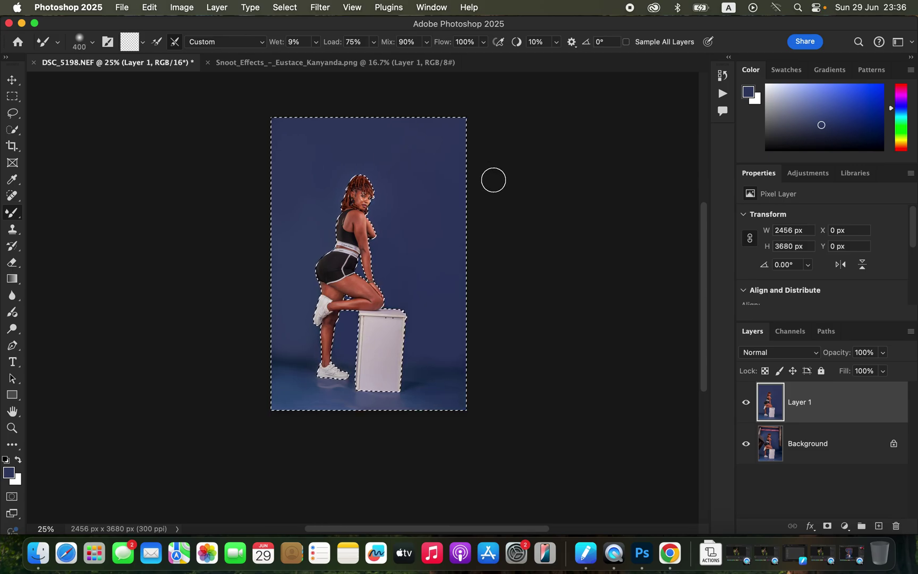
{"action": "left_click_drag", "start_coordinate": [455, 143], "coordinate": [454, 188]}
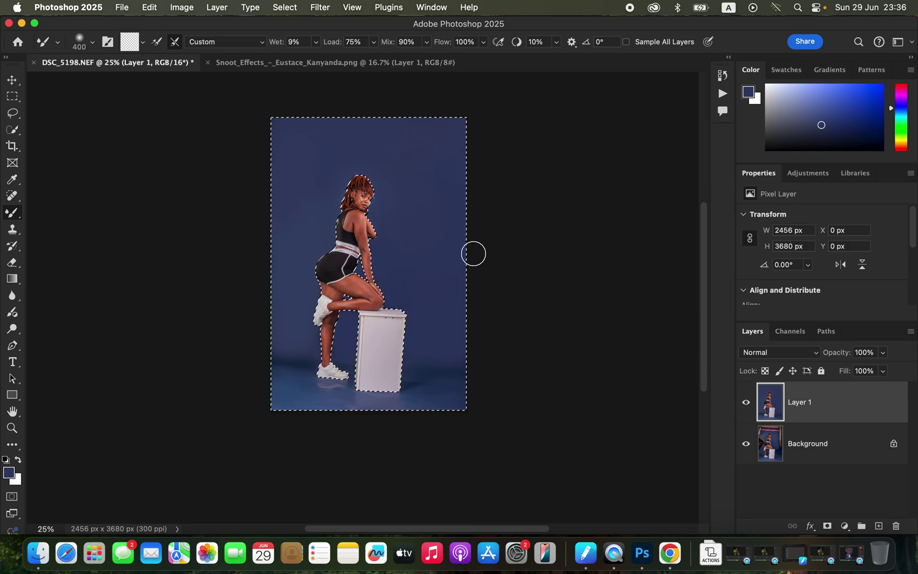
{"action": "key", "text": "super+d"}
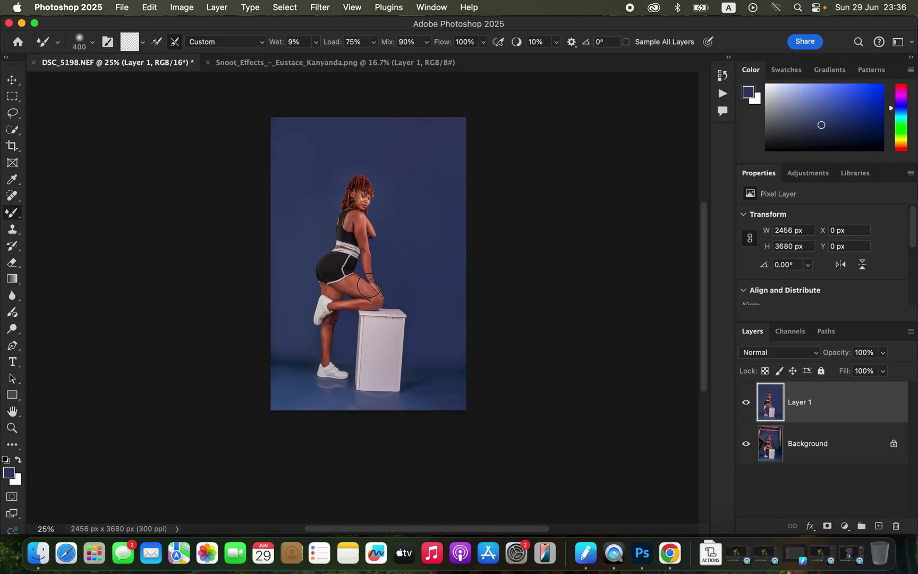
Crop the photo at its original ratio, rotating it slightly counterclockwise so the white box stands upright
{"action": "left_click", "coordinate": [13, 146]}
{"action": "left_click", "coordinate": [105, 46]}
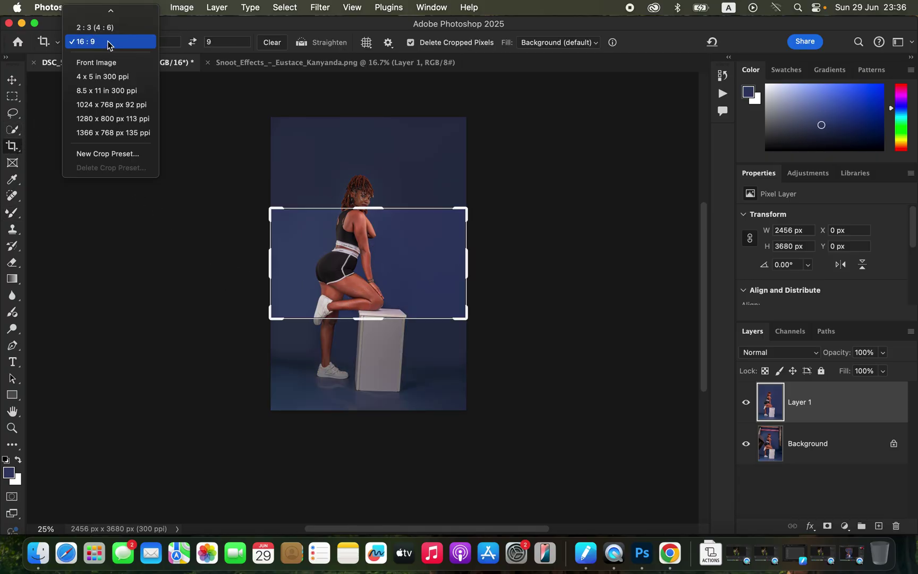
{"action": "left_click", "coordinate": [114, 56]}
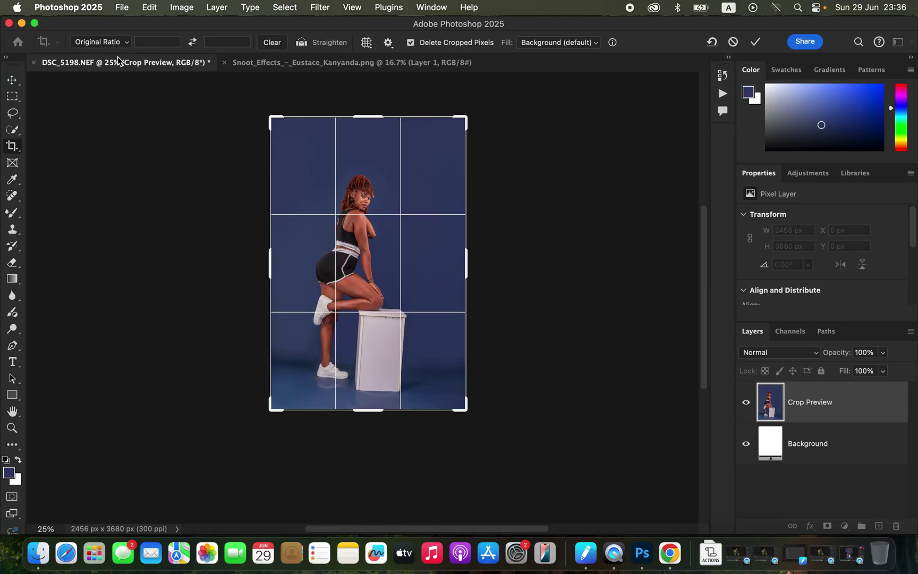
{"action": "left_click_drag", "start_coordinate": [509, 130], "coordinate": [509, 118]}
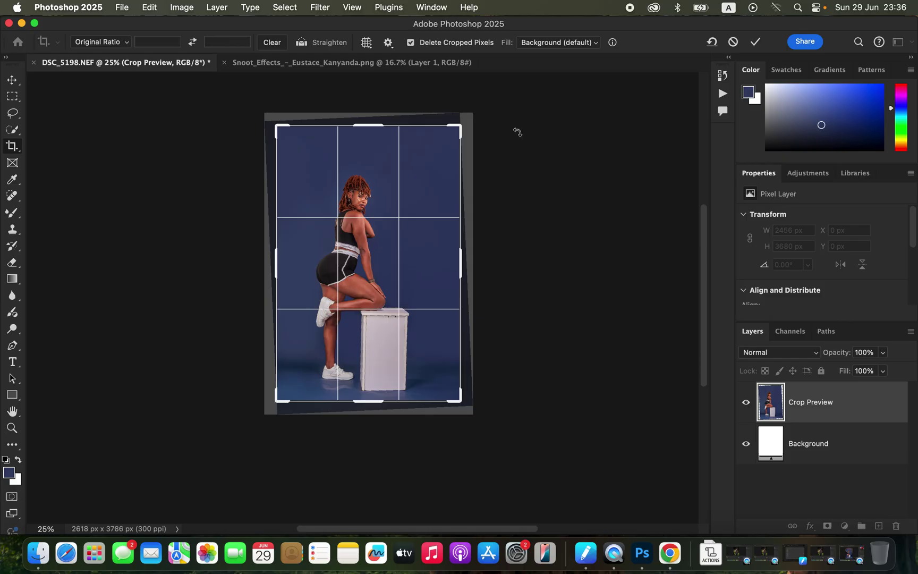
{"action": "key", "text": "Return"}
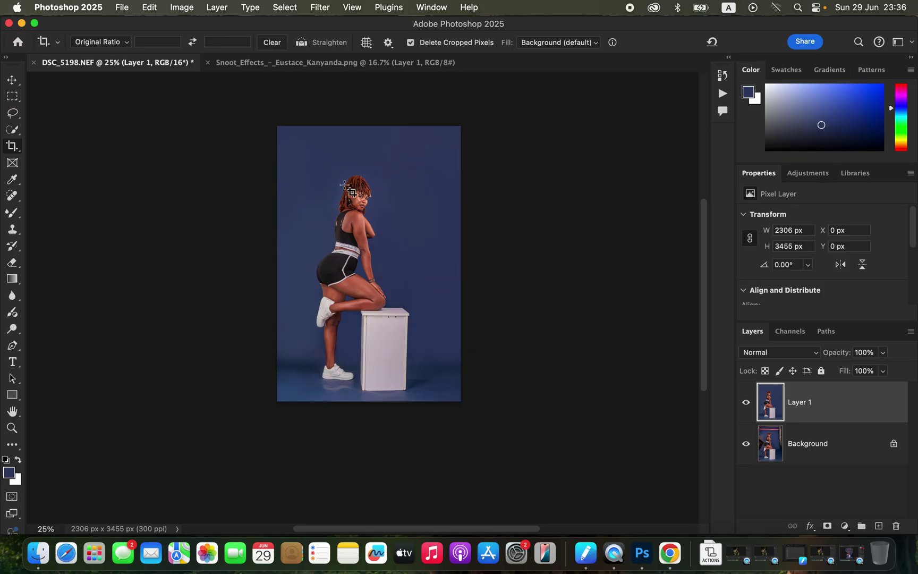
In the Camera Raw Filter's Color Mixer, shift the backdrop's hue toward teal with Blues at -64 and Purples at -6
{"action": "left_click", "coordinate": [321, 8]}
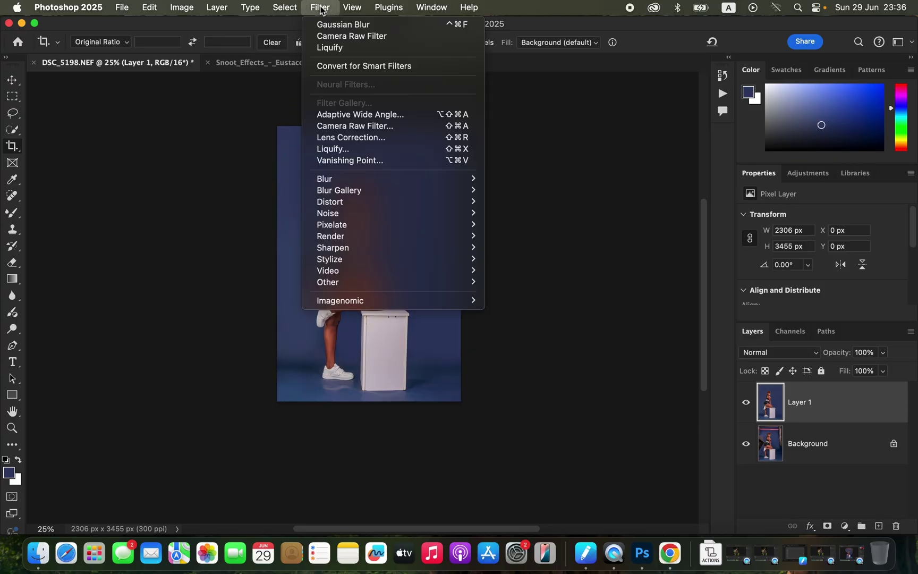
{"action": "left_click", "coordinate": [358, 128]}
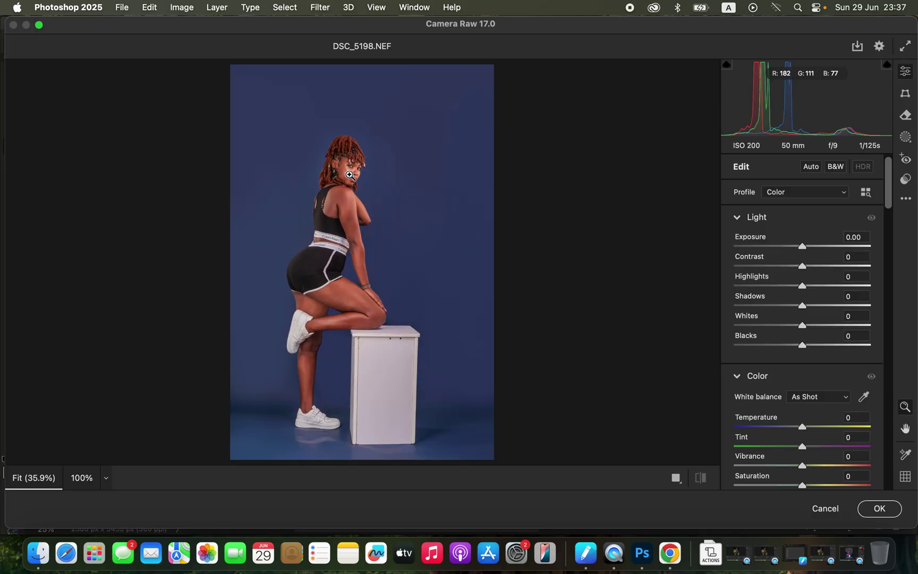
{"action": "left_click_drag", "start_coordinate": [889, 199], "coordinate": [884, 317]}
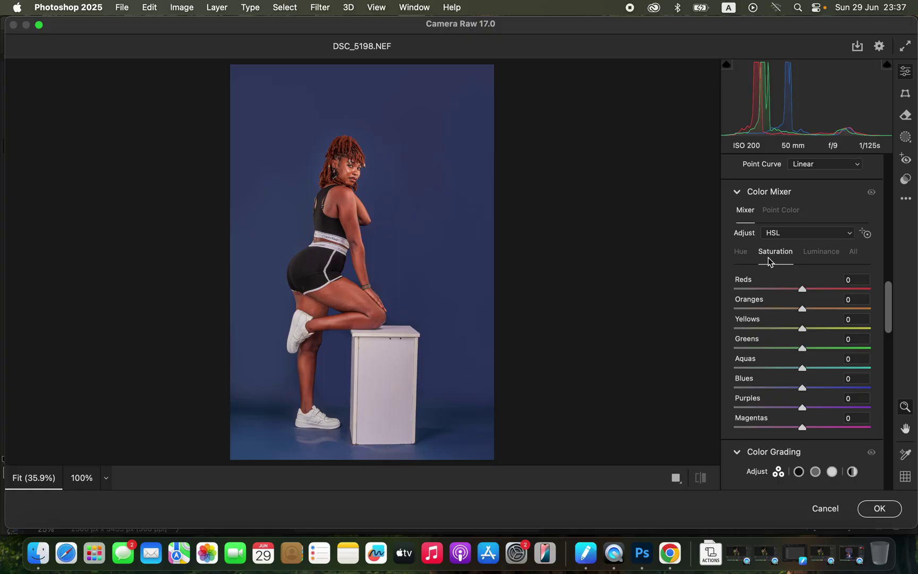
{"action": "left_click", "coordinate": [741, 253]}
{"action": "left_click", "coordinate": [782, 256]}
{"action": "left_click", "coordinate": [826, 256]}
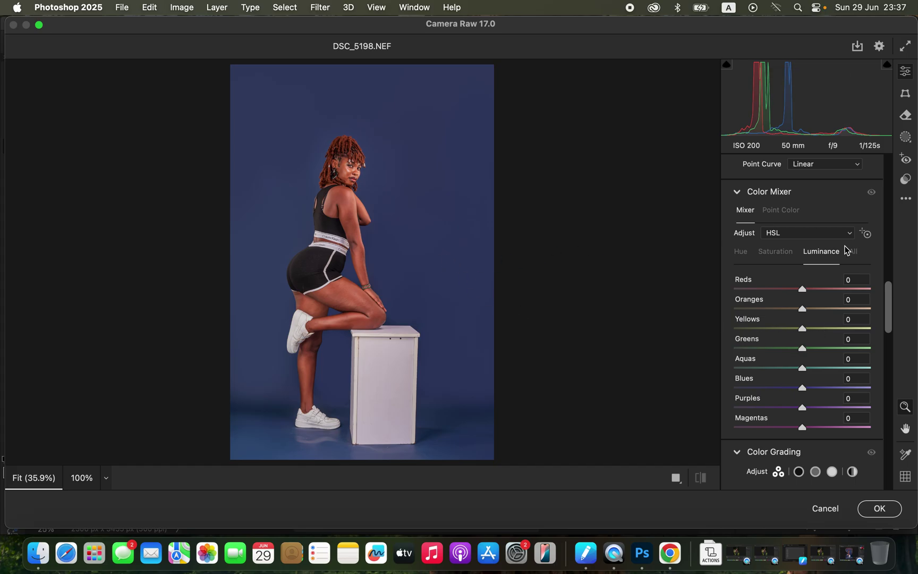
{"action": "left_click", "coordinate": [743, 254]}
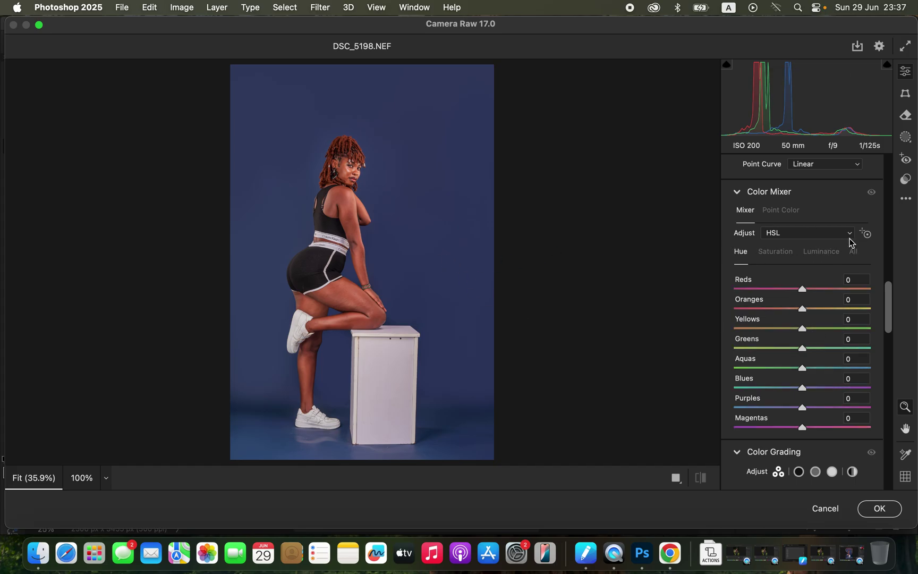
{"action": "left_click", "coordinate": [866, 234]}
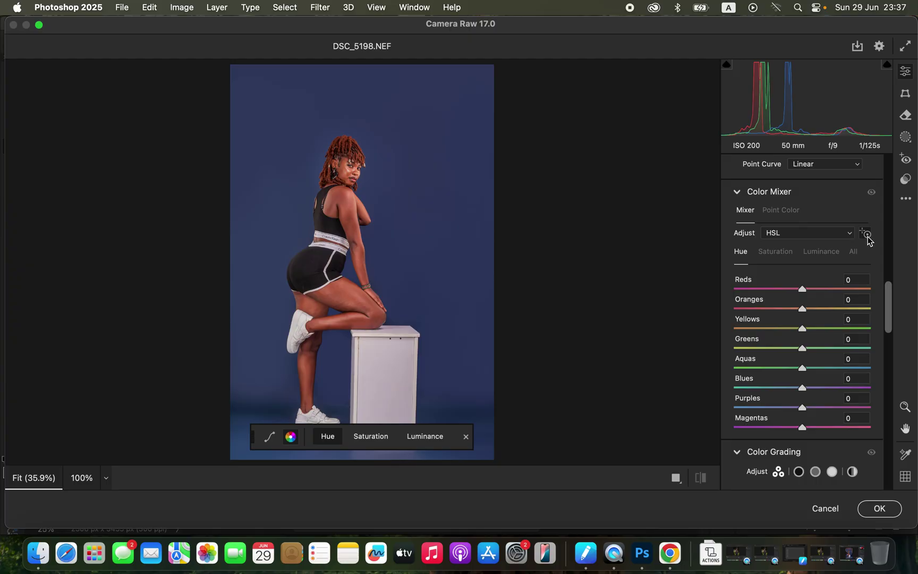
{"action": "mouse_move", "coordinate": [411, 193]}
{"action": "left_mouse_down"}
{"action": "mouse_move", "coordinate": [467, 193]}
{"action": "mouse_move", "coordinate": [445, 211]}
{"action": "mouse_move", "coordinate": [408, 191]}
{"action": "mouse_move", "coordinate": [425, 202]}
{"action": "left_mouse_up"}
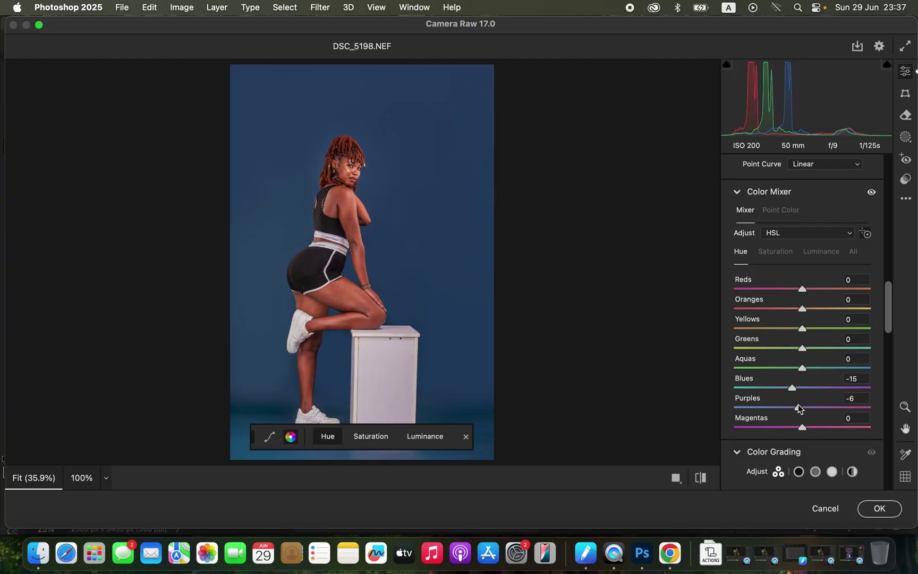
{"action": "left_click_drag", "start_coordinate": [793, 388], "coordinate": [759, 388]}
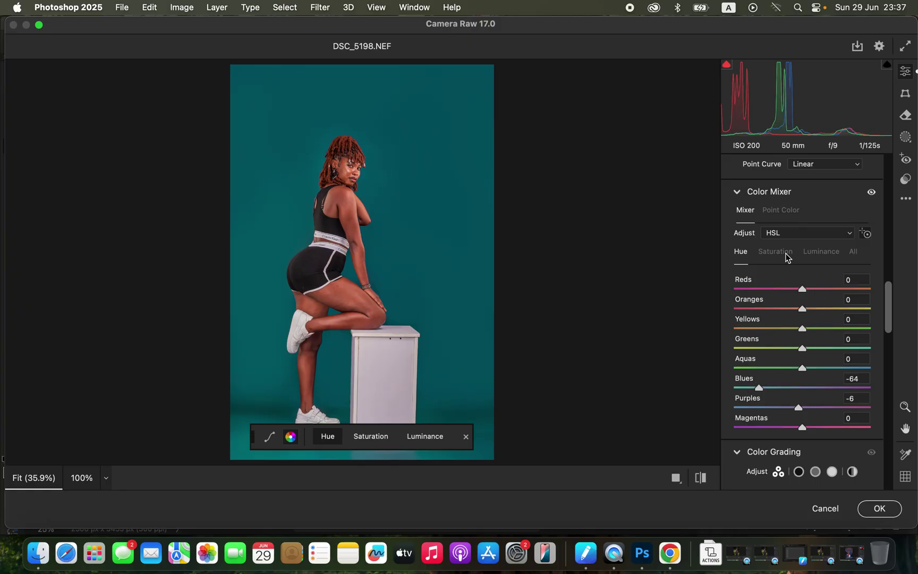
Darken the teal backdrop by lowering the Blues luminance to -82 in the Color Mixer
{"action": "left_click", "coordinate": [825, 252]}
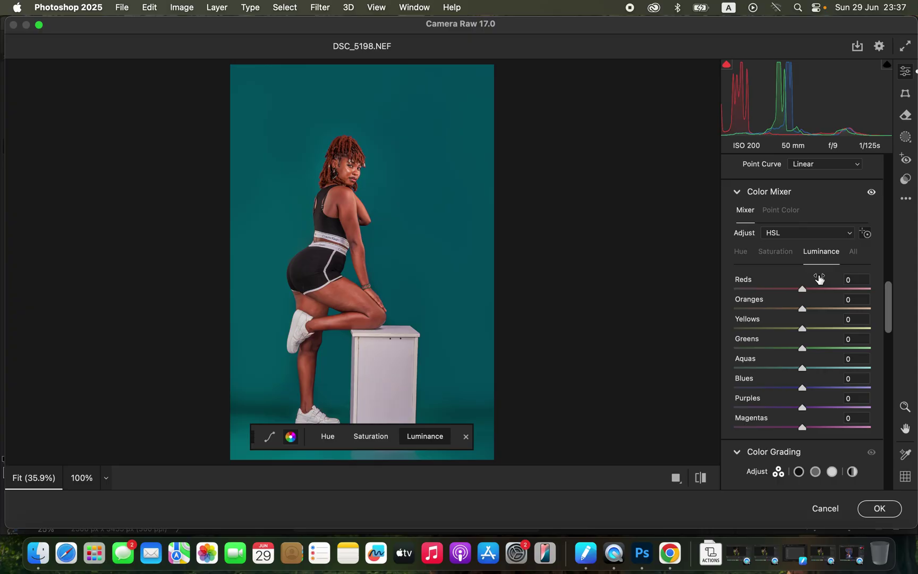
{"action": "left_click", "coordinate": [786, 389]}
{"action": "left_click_drag", "start_coordinate": [787, 390], "coordinate": [747, 384]}
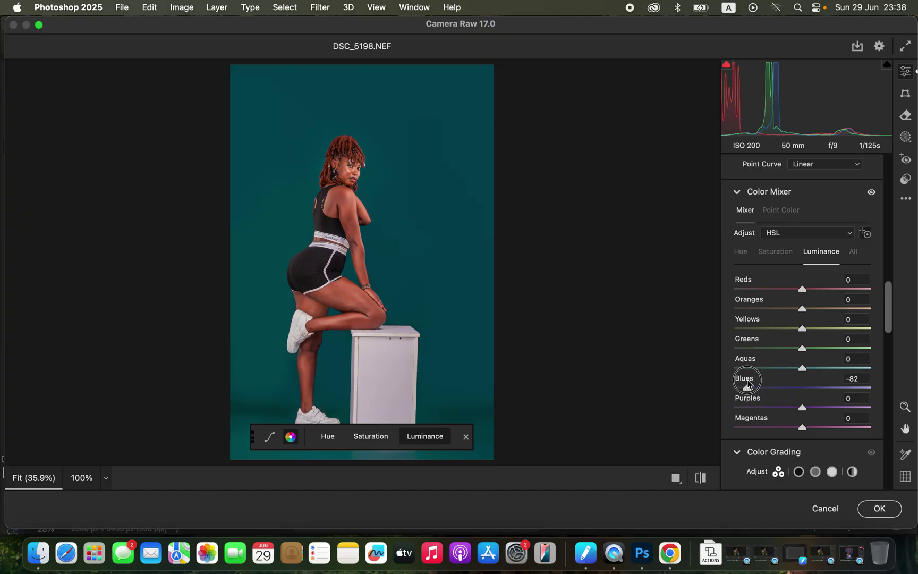
Set the Blues hue to -60 and the Blues saturation to +21, and apply the Camera Raw Filter
{"action": "left_click", "coordinate": [741, 252]}
{"action": "mouse_move", "coordinate": [760, 387]}
{"action": "left_mouse_down"}
{"action": "mouse_move", "coordinate": [865, 385]}
{"action": "mouse_move", "coordinate": [722, 364]}
{"action": "mouse_move", "coordinate": [761, 375]}
{"action": "left_mouse_up"}
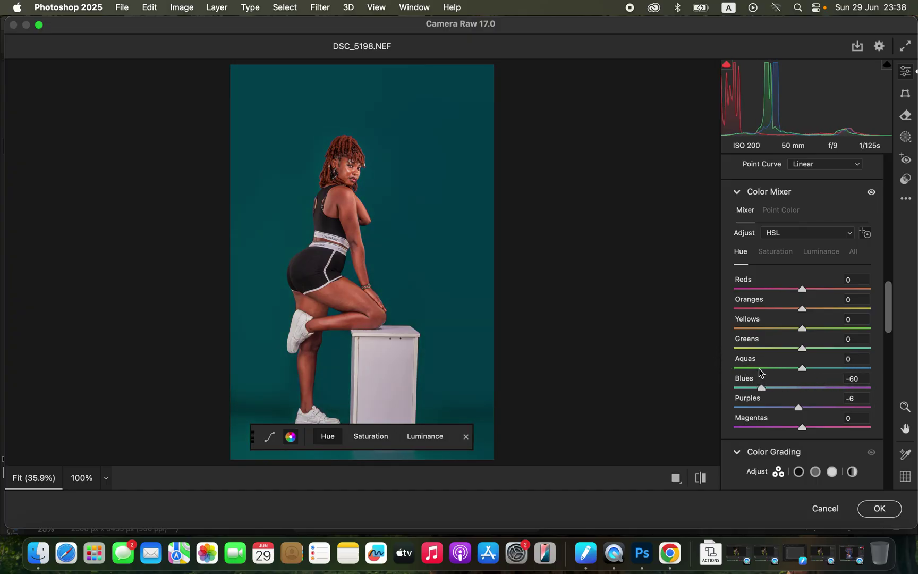
{"action": "left_click", "coordinate": [777, 253]}
{"action": "mouse_move", "coordinate": [827, 394]}
{"action": "left_mouse_down"}
{"action": "mouse_move", "coordinate": [846, 385]}
{"action": "mouse_move", "coordinate": [780, 379]}
{"action": "mouse_move", "coordinate": [852, 391]}
{"action": "mouse_move", "coordinate": [734, 376]}
{"action": "mouse_move", "coordinate": [817, 385]}
{"action": "left_mouse_up"}
{"action": "left_click", "coordinate": [879, 510]}
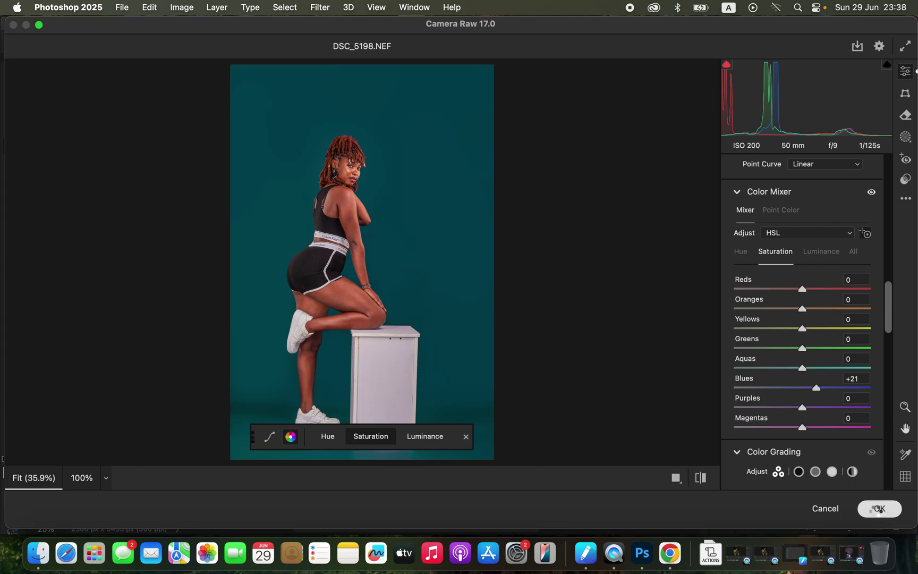
Select the subject, add the whole white box with Quick Selection, and subtract the floor area beneath the standing shoe
{"action": "key", "text": "super+equal"}
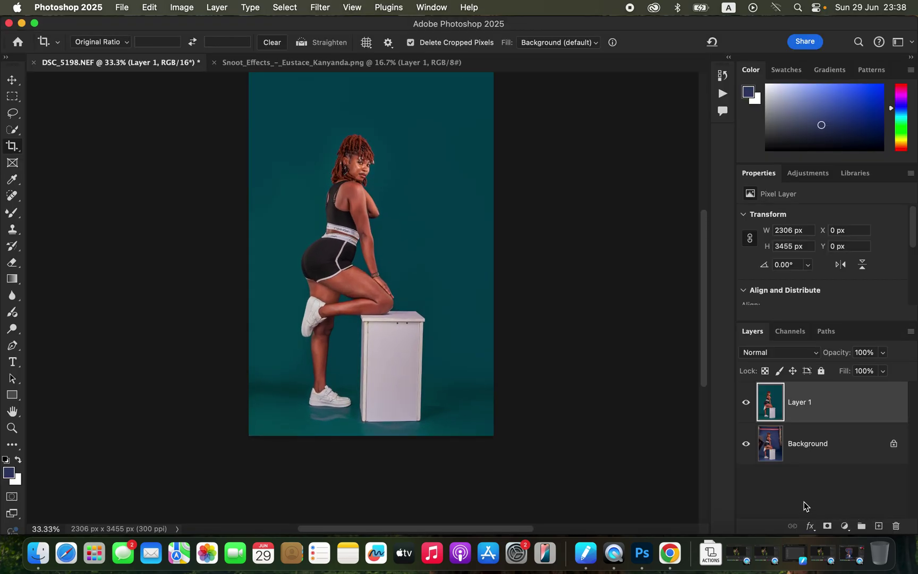
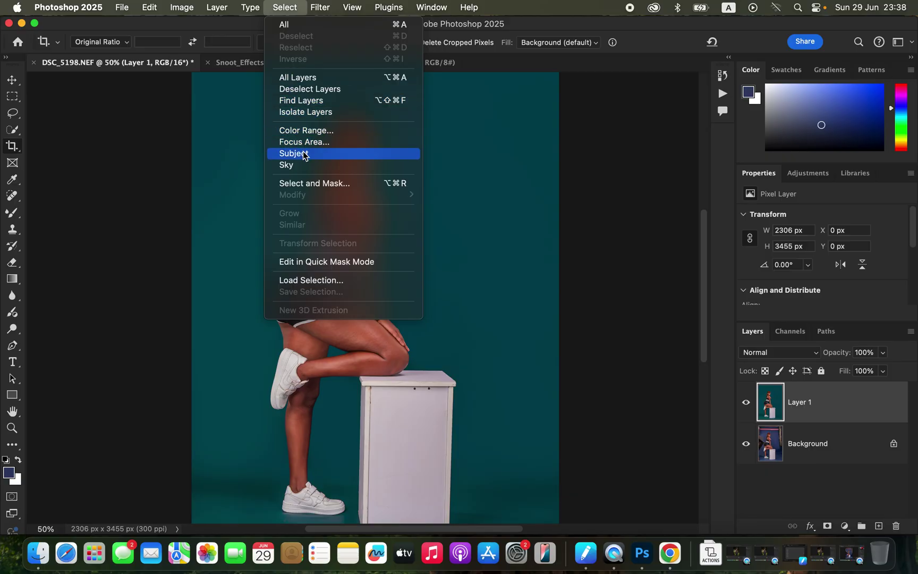
{"action": "left_click", "coordinate": [303, 154]}
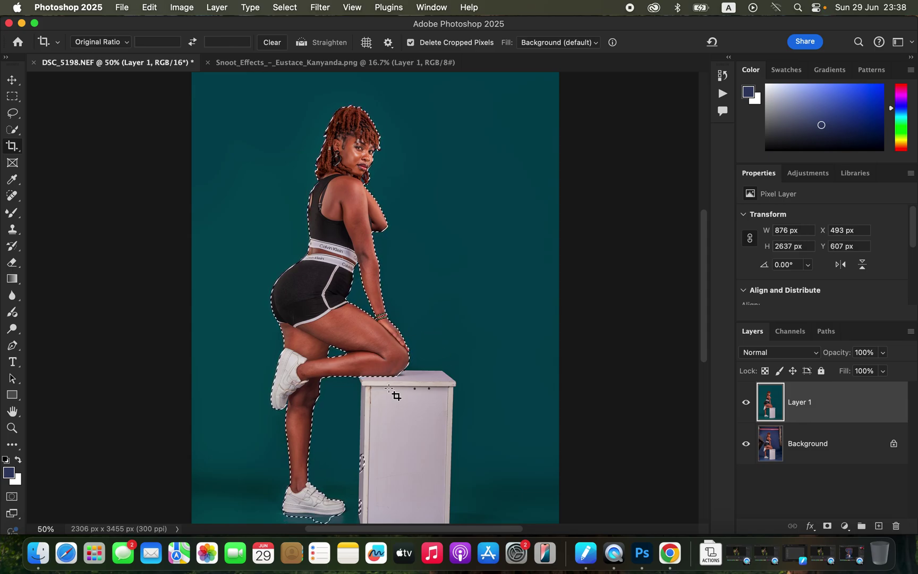
{"action": "left_click", "coordinate": [12, 129]}
{"action": "left_click", "coordinate": [372, 378]}
{"action": "left_click_drag", "start_coordinate": [370, 393], "coordinate": [371, 440]}
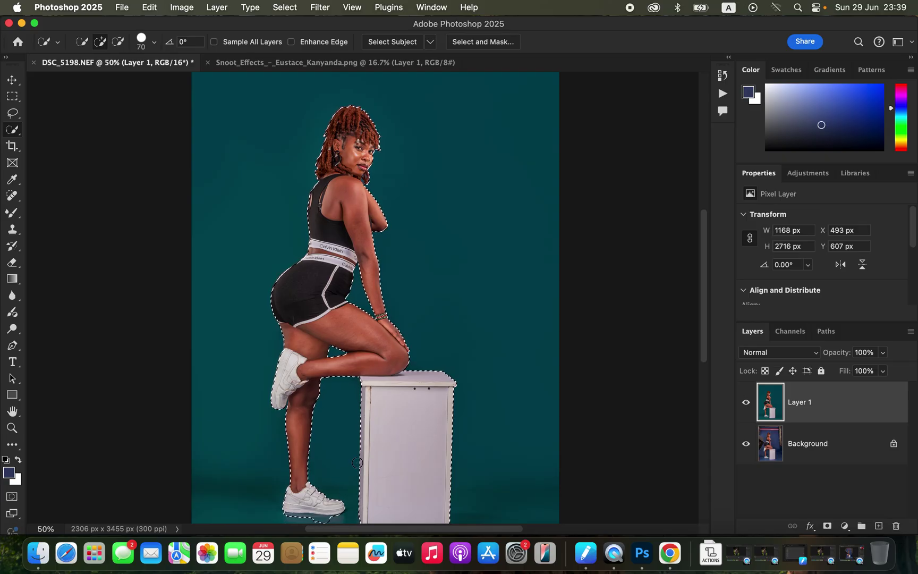
{"action": "scroll", "coordinate": [385, 393], "scroll_direction": "down", "scroll_amount": 3}
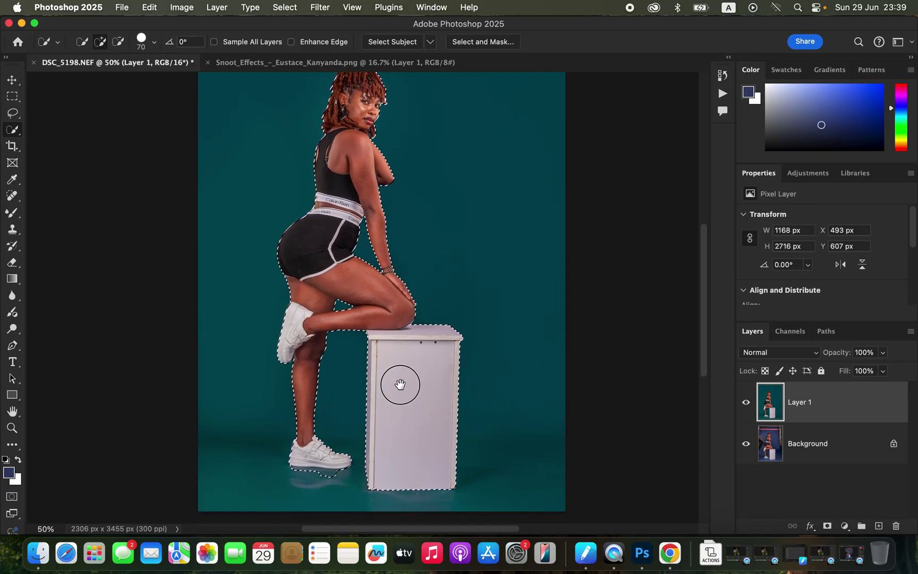
{"action": "key", "text": "alt"}
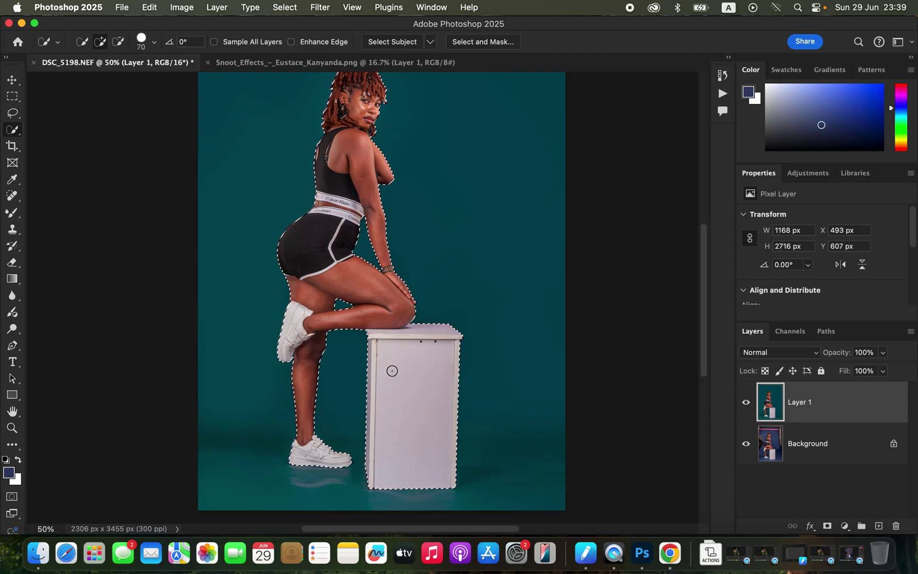
{"action": "key", "text": "super+minus"}
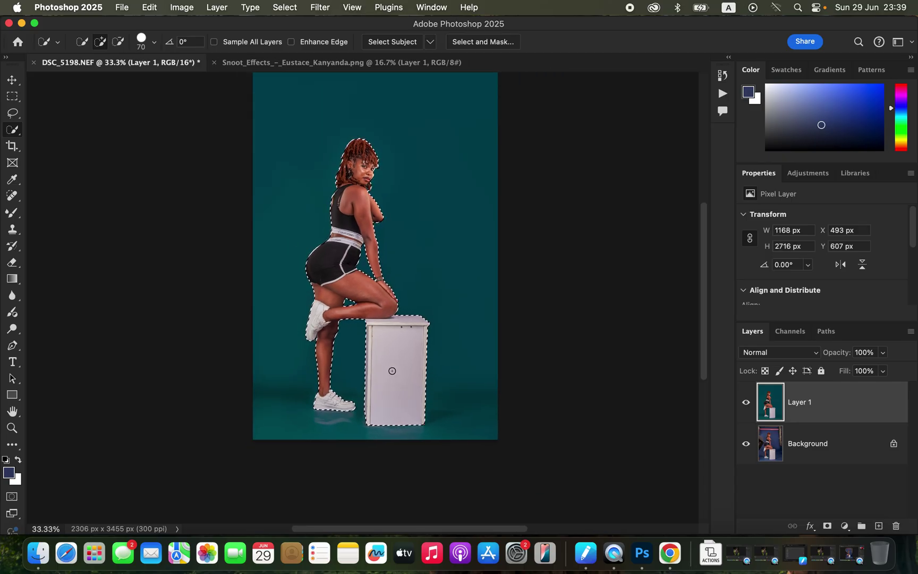
Check the Snoot_Effects pattern sheet, and copy the selected model and box onto a new layer in the photo
{"action": "left_click", "coordinate": [337, 64]}
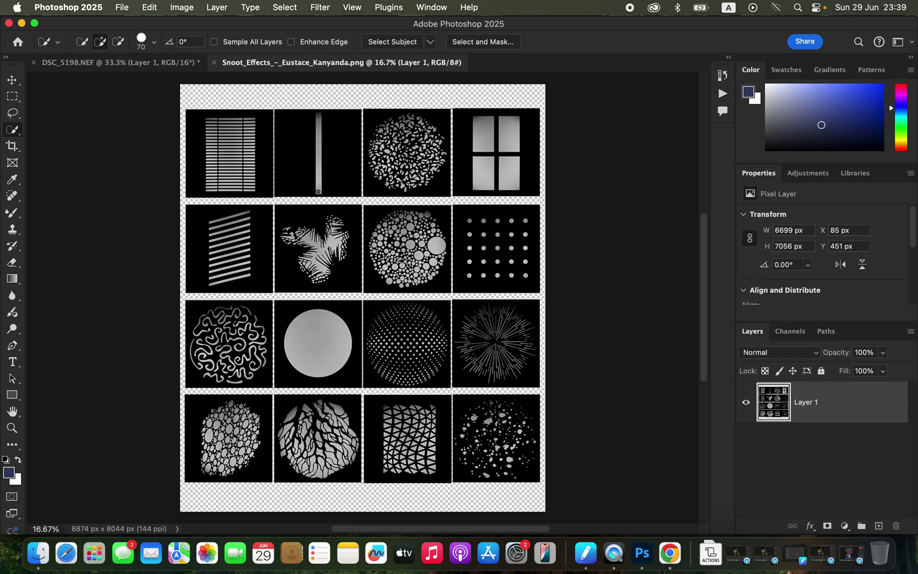
{"action": "left_click", "coordinate": [179, 62]}
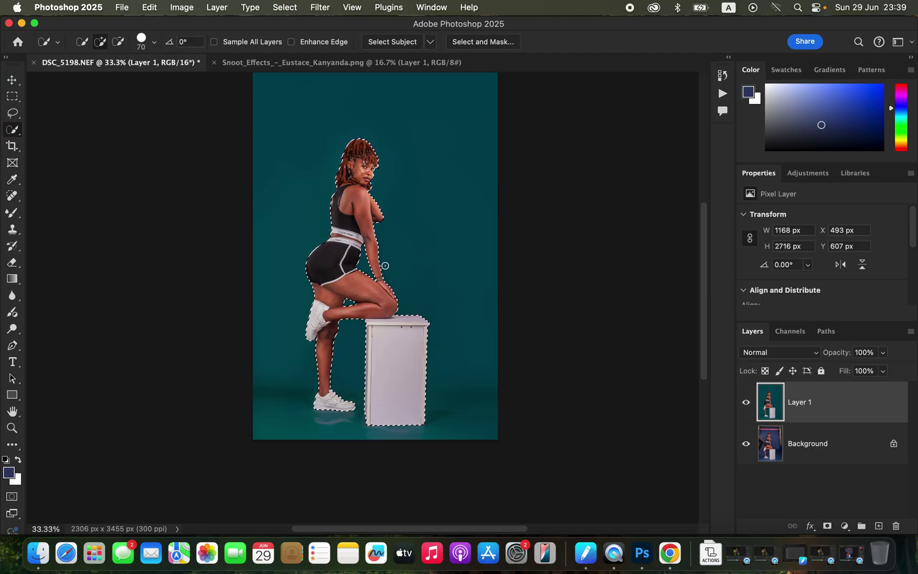
{"action": "key", "text": "super+c"}
{"action": "key", "text": "super+v"}
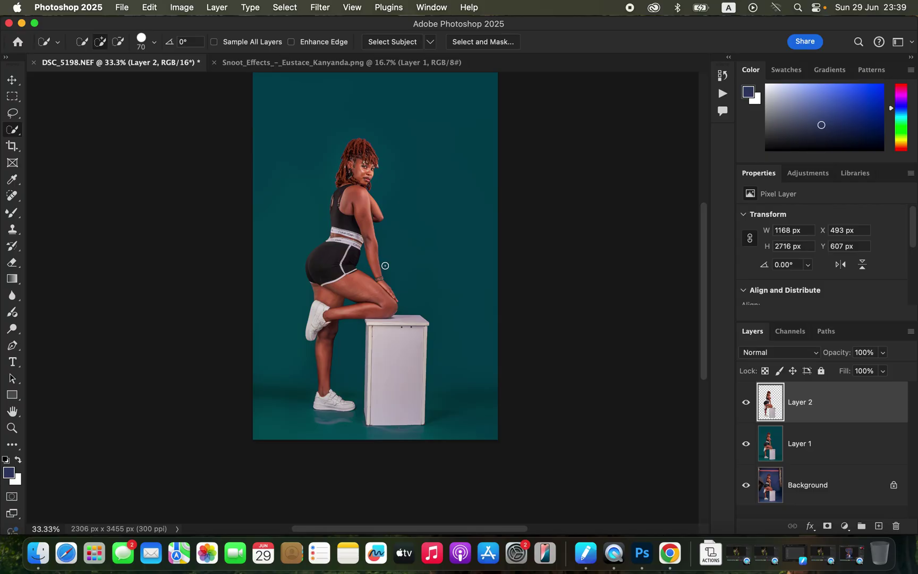
In the Snoot_Effects document, marquee-select the dotted sphere tile in the third row and copy it, undoing any stray paste
{"action": "left_click", "coordinate": [359, 67]}
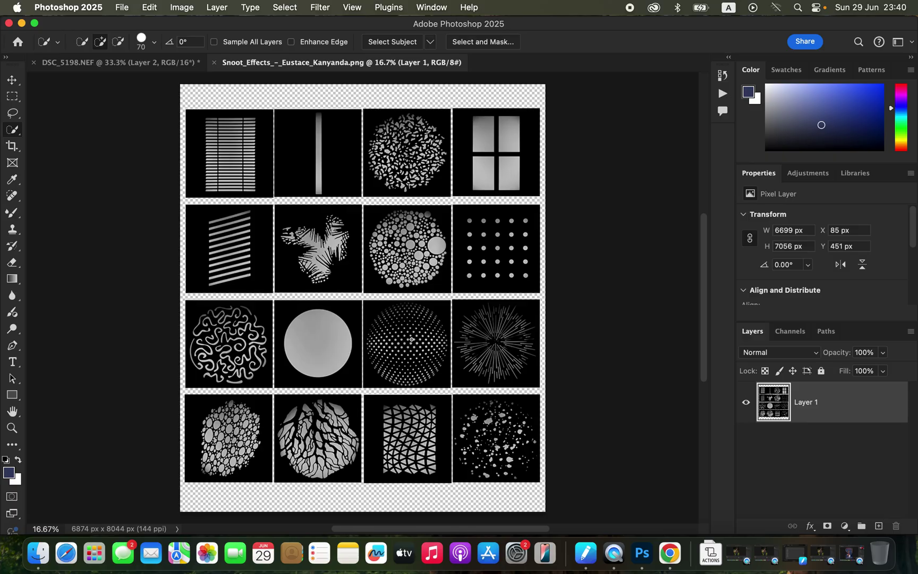
{"action": "left_click", "coordinate": [13, 96]}
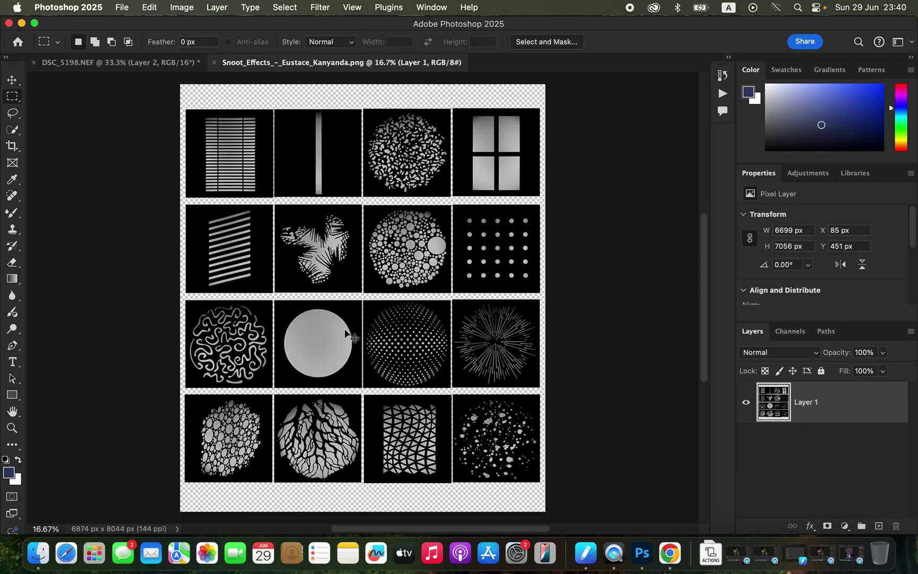
{"action": "key", "text": "super+equal"}
{"action": "key", "text": "super+equal"}
{"action": "left_click_drag", "start_coordinate": [491, 317], "coordinate": [478, 215]}
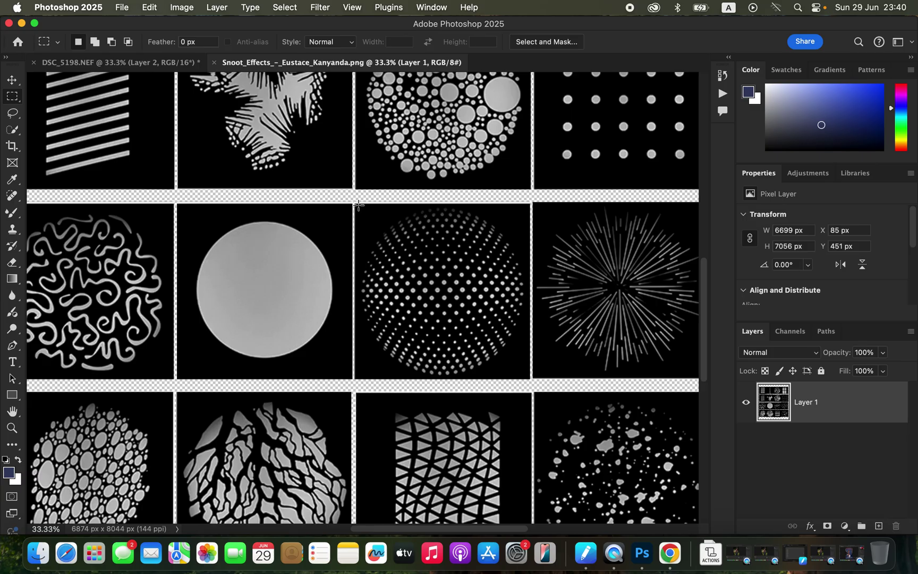
{"action": "left_click_drag", "start_coordinate": [364, 211], "coordinate": [526, 380]}
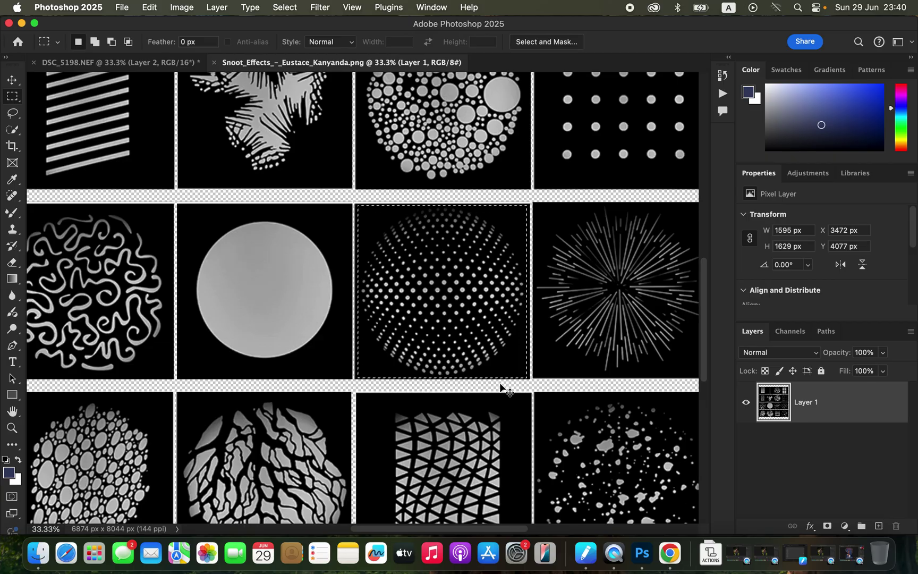
{"action": "key", "text": "super+v"}
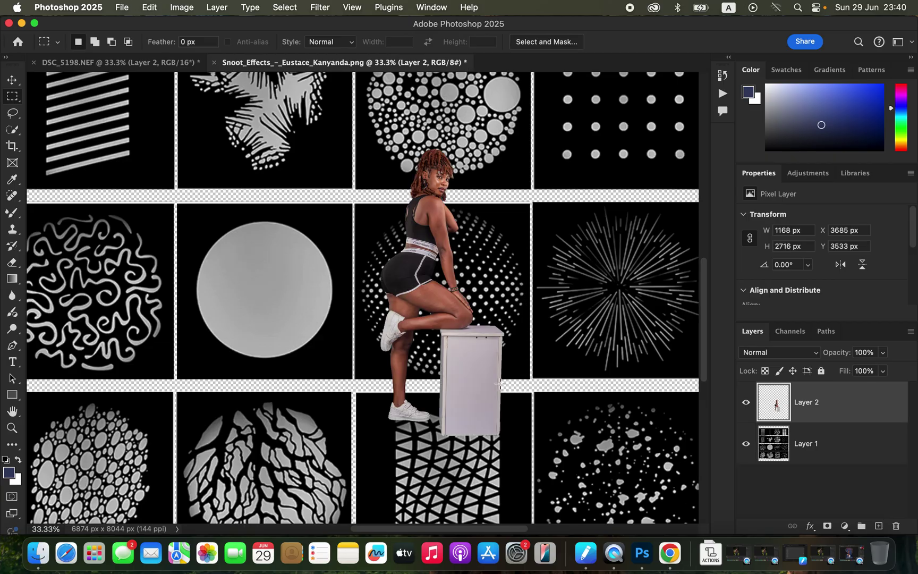
{"action": "key", "text": "super+z"}
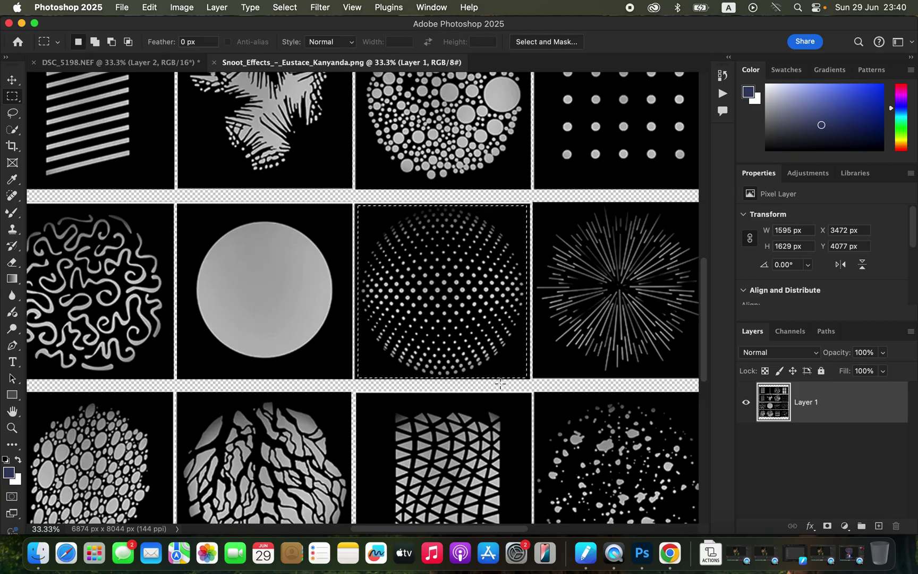
Paste the dotted sphere tile into the photo directly above Layer 1 and convert it to a Smart Object
{"action": "left_click", "coordinate": [202, 64]}
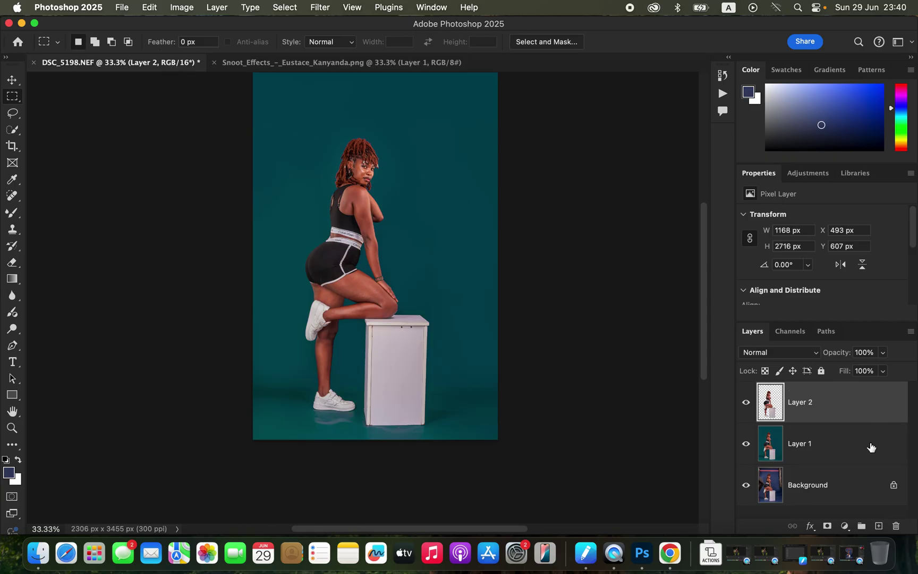
{"action": "left_click", "coordinate": [842, 452]}
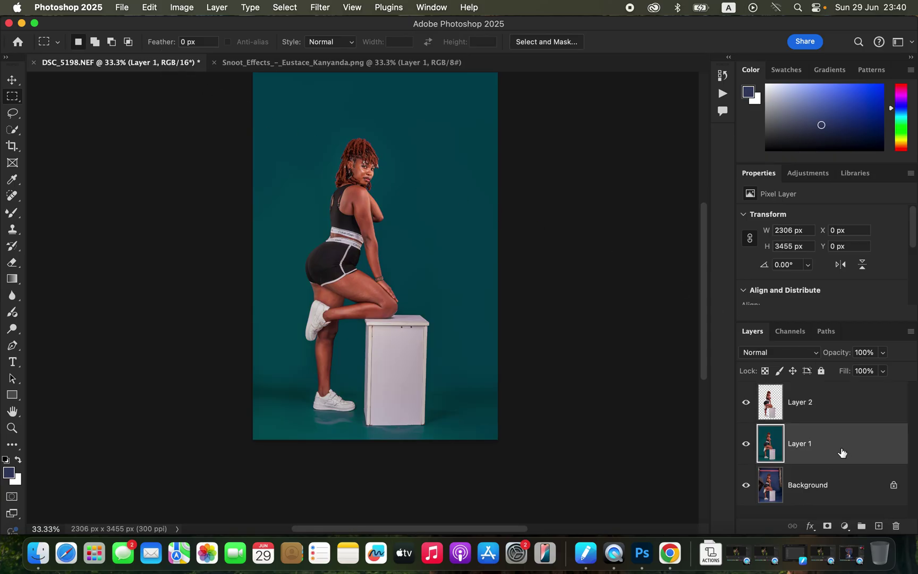
{"action": "key", "text": "super+v"}
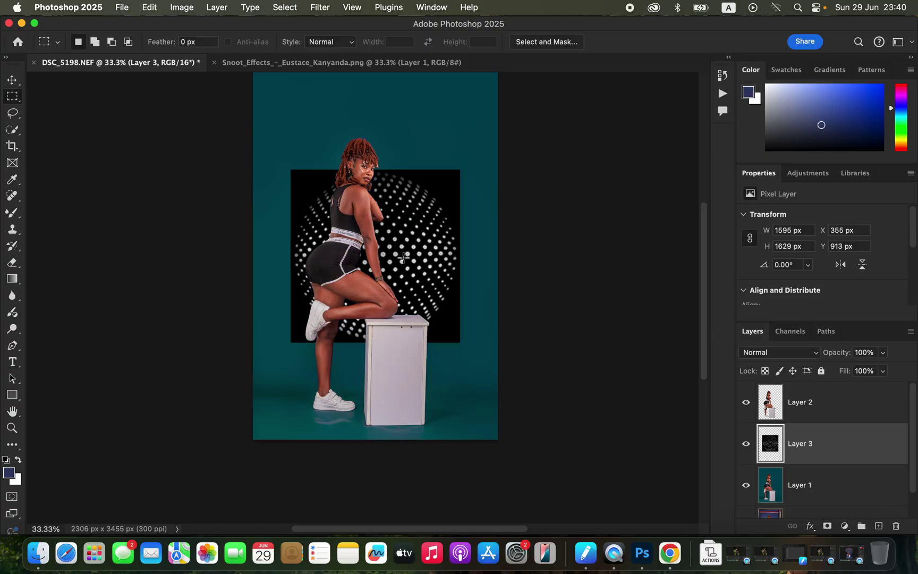
{"action": "right_click", "coordinate": [850, 452]}
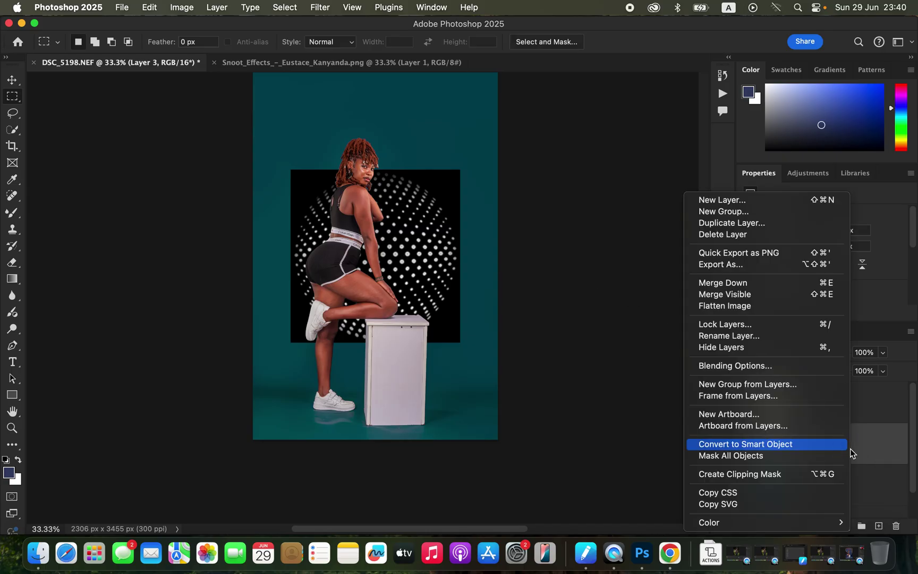
{"action": "left_click", "coordinate": [779, 446]}
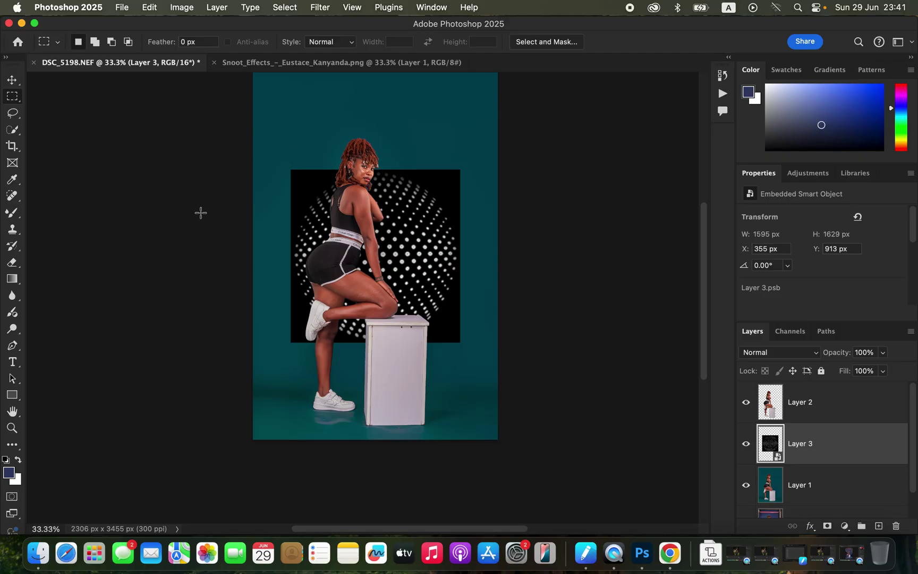
Scale the dotted sphere on Layer 3 to about 106% and position it behind the model's upper body
{"action": "key", "text": "super+t"}
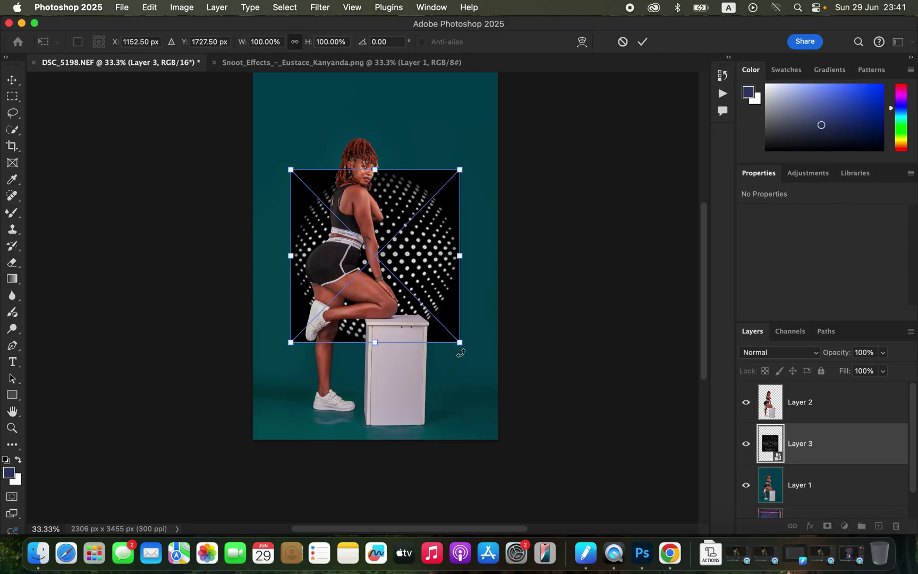
{"action": "left_click_drag", "start_coordinate": [460, 345], "coordinate": [482, 365]}
{"action": "left_click_drag", "start_coordinate": [438, 281], "coordinate": [430, 263]}
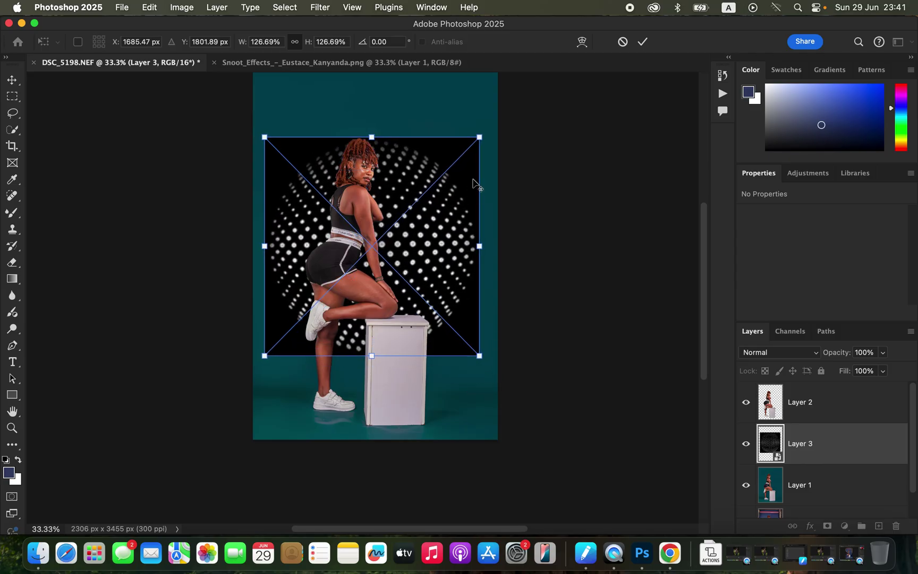
{"action": "left_click_drag", "start_coordinate": [480, 137], "coordinate": [465, 155]}
{"action": "left_click_drag", "start_coordinate": [426, 227], "coordinate": [418, 215]}
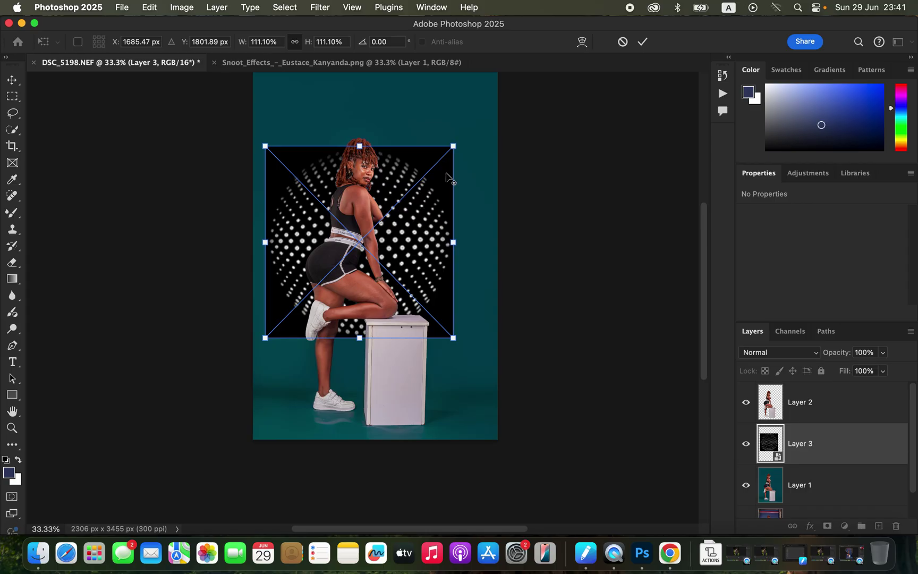
{"action": "left_click_drag", "start_coordinate": [453, 146], "coordinate": [453, 151]}
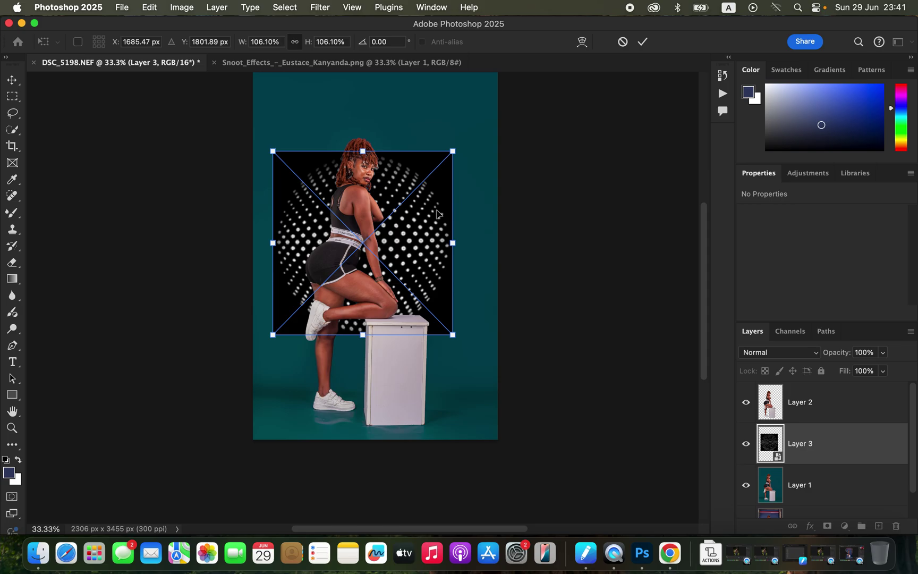
{"action": "key", "text": "Return"}
{"action": "key", "text": "m"}
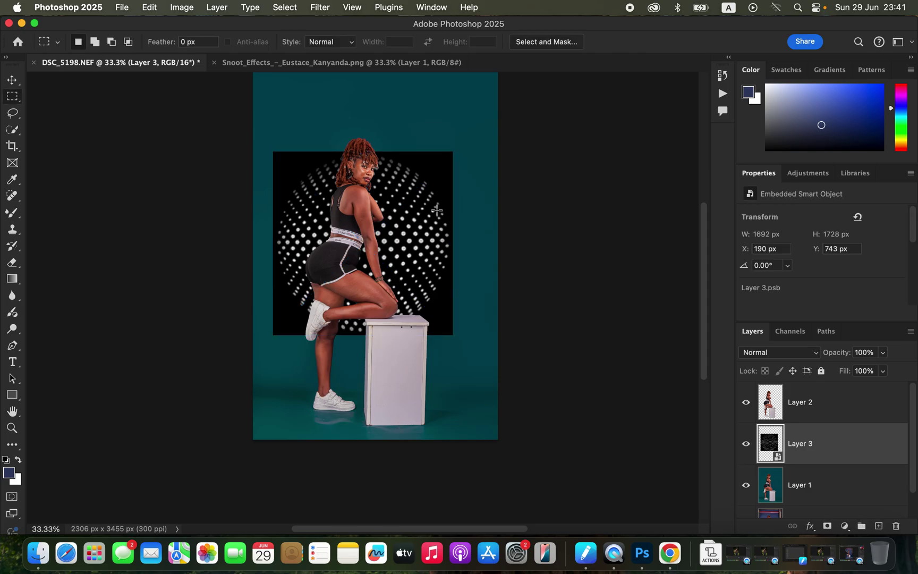
Set Layer 3's blend mode to Screen and apply a Gaussian Blur with a radius of about 5.6 pixels
{"action": "left_click", "coordinate": [794, 352]}
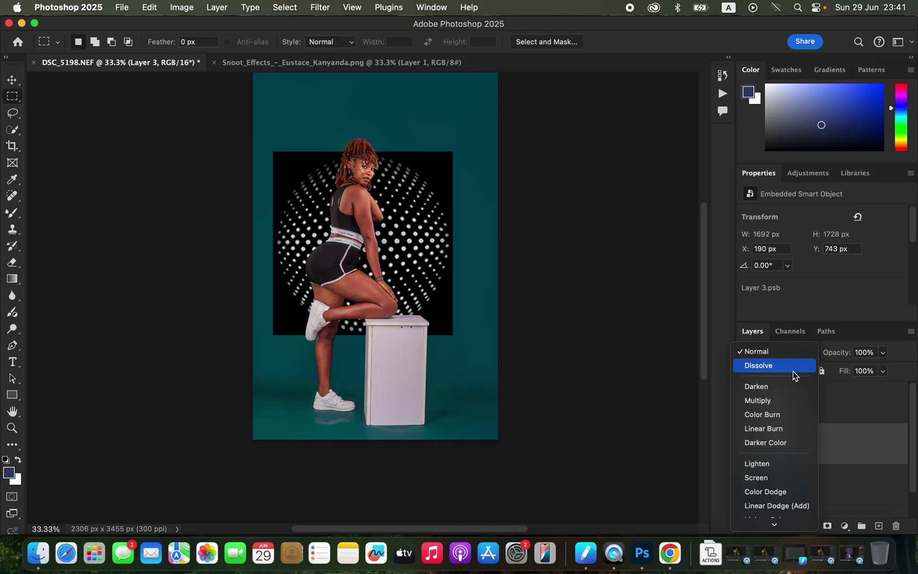
{"action": "left_click", "coordinate": [784, 481]}
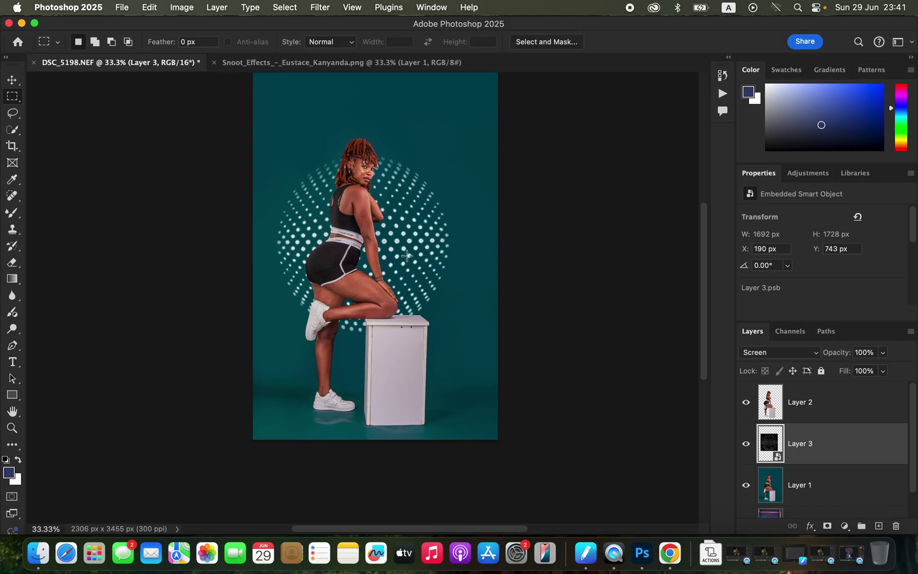
{"action": "left_click", "coordinate": [320, 7]}
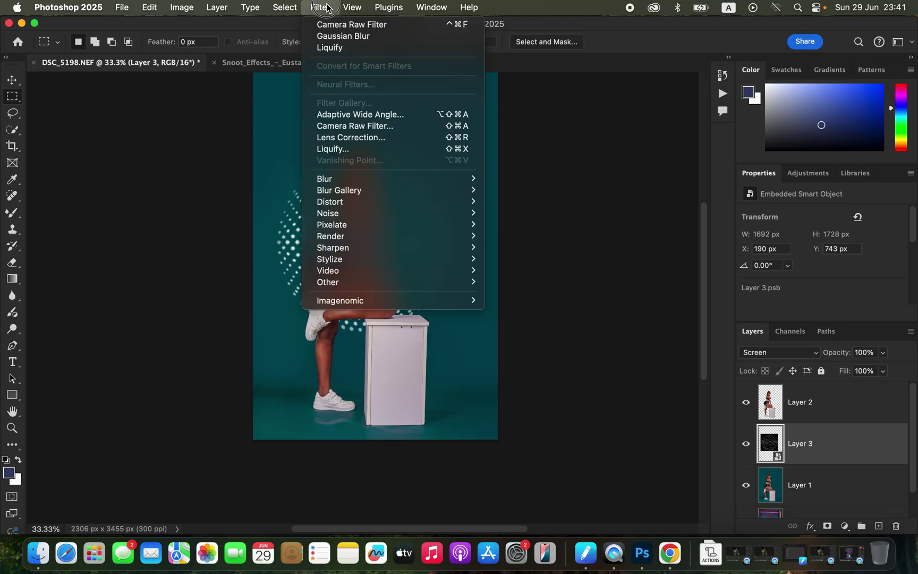
{"action": "mouse_move", "coordinate": [457, 179]}
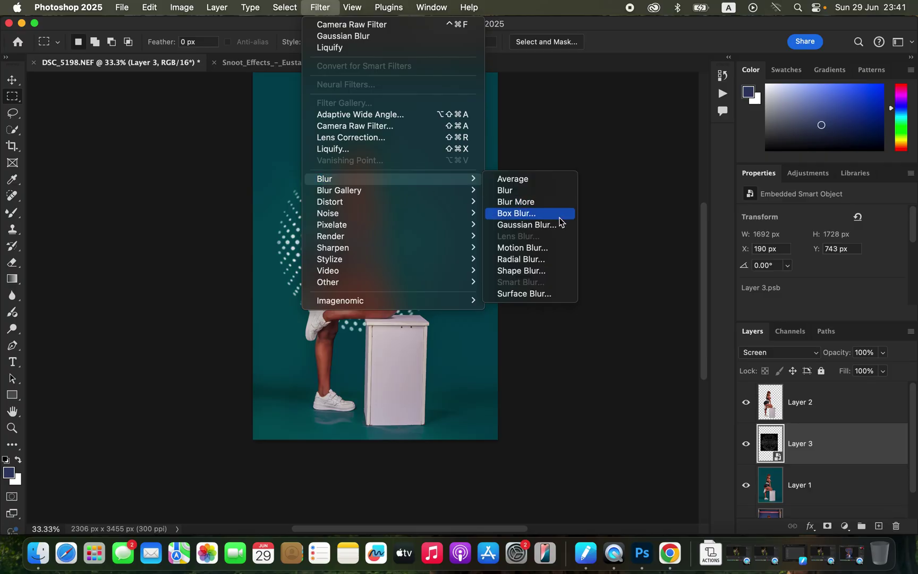
{"action": "left_click", "coordinate": [551, 228]}
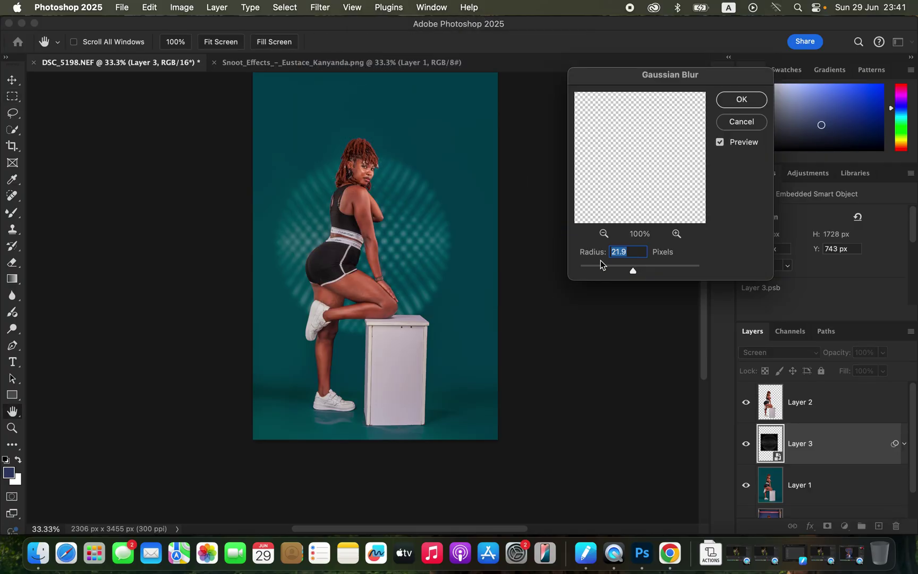
{"action": "mouse_move", "coordinate": [618, 265]}
{"action": "left_mouse_down"}
{"action": "mouse_move", "coordinate": [570, 263]}
{"action": "mouse_move", "coordinate": [604, 270]}
{"action": "left_mouse_up"}
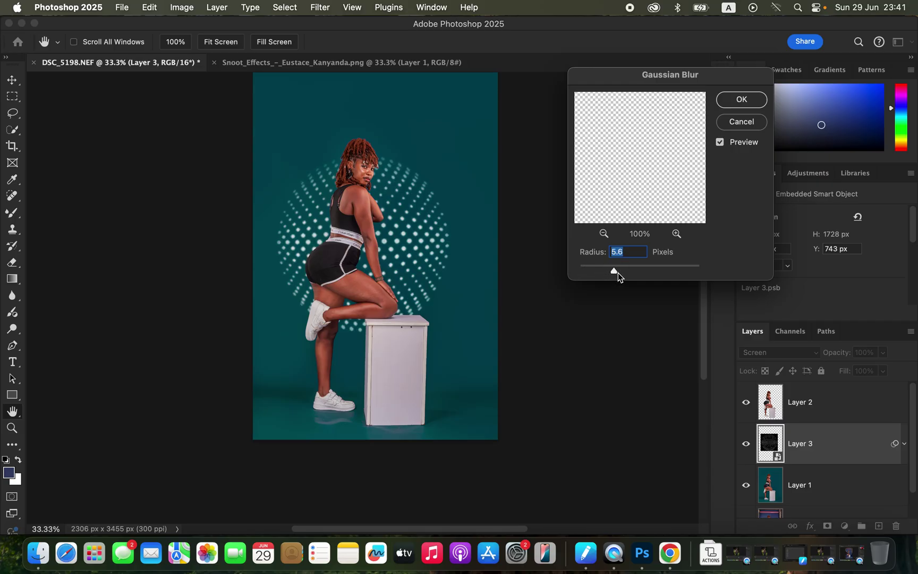
{"action": "left_click_drag", "start_coordinate": [619, 272], "coordinate": [615, 272]}
{"action": "left_click", "coordinate": [748, 102]}
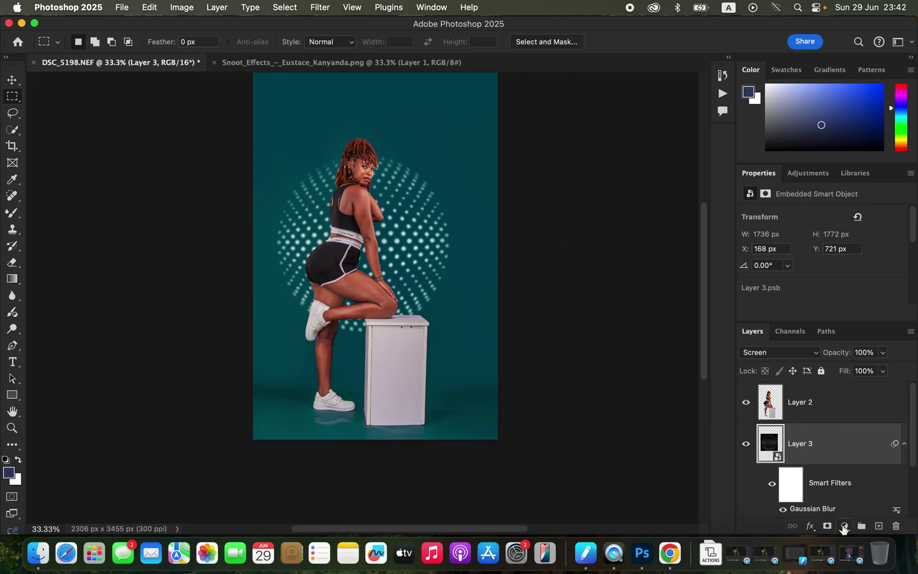
Add a Hue/Saturation adjustment clipped to Layer 3 and enable Colorize
{"action": "left_click", "coordinate": [843, 526]}
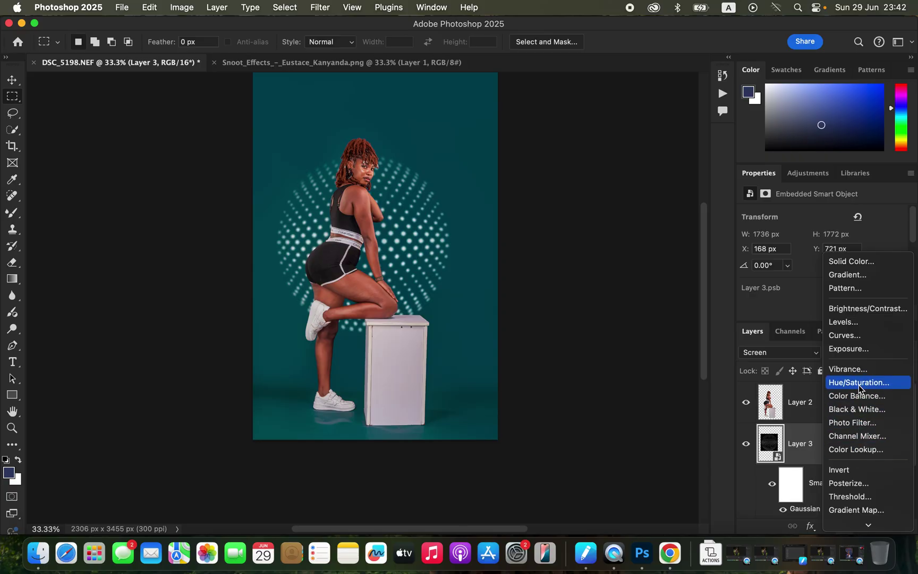
{"action": "left_click", "coordinate": [858, 383]}
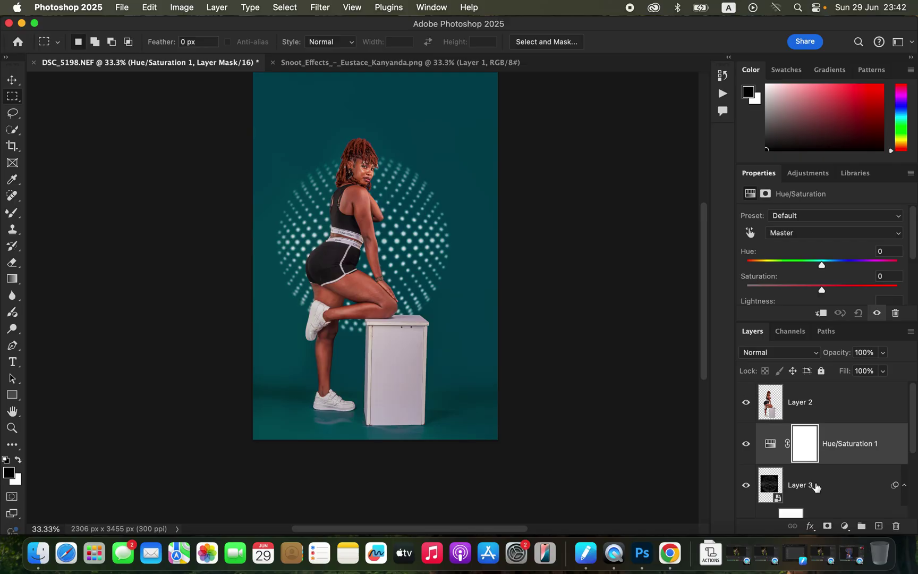
{"action": "left_click", "coordinate": [821, 313]}
{"action": "scroll", "coordinate": [913, 257], "scroll_direction": "down", "scroll_amount": 3}
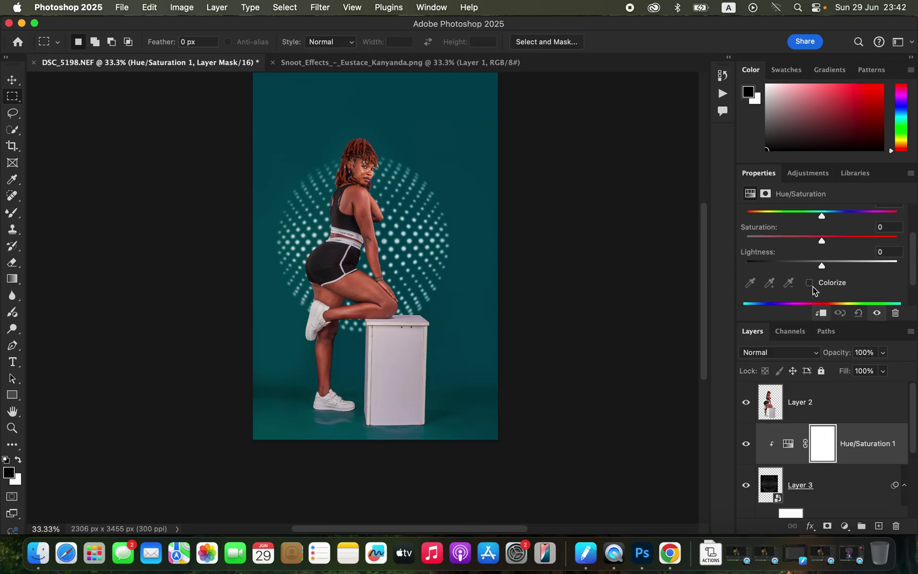
{"action": "left_click", "coordinate": [813, 284]}
Tint the light dots teal by setting the adjustment's hue to 172 and saturation to 17
{"action": "scroll", "coordinate": [915, 258], "scroll_direction": "up", "scroll_amount": 2}
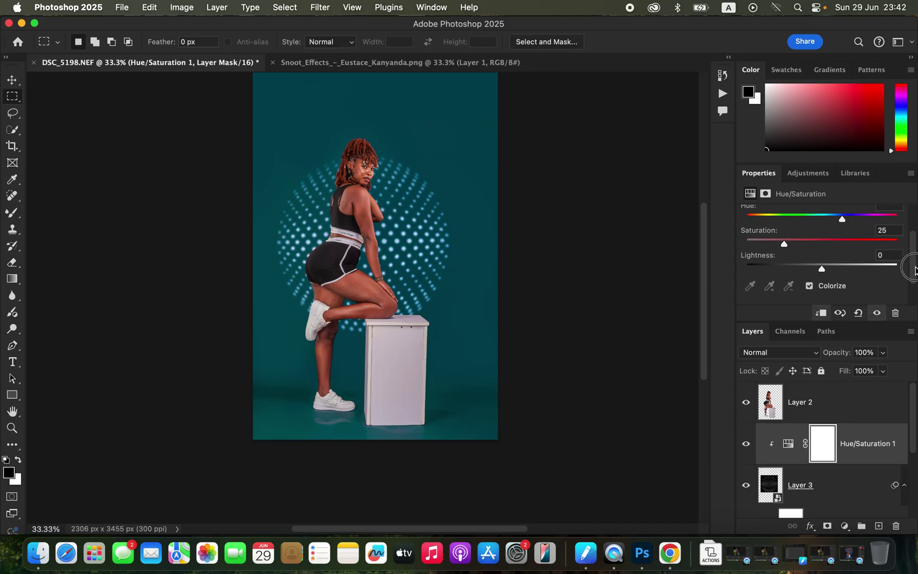
{"action": "left_click_drag", "start_coordinate": [842, 236], "coordinate": [771, 236]}
{"action": "left_click_drag", "start_coordinate": [824, 261], "coordinate": [844, 235]}
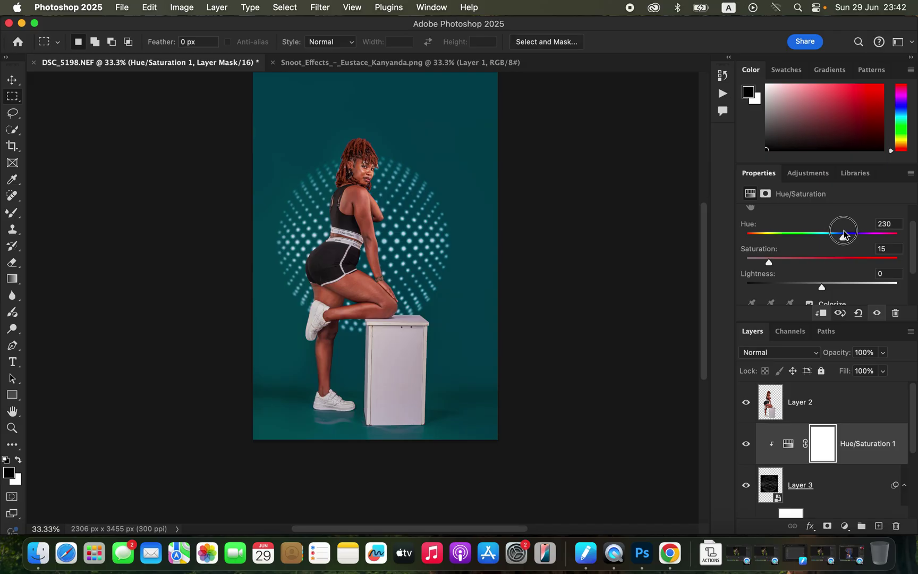
{"action": "mouse_move", "coordinate": [769, 262]}
{"action": "left_mouse_down"}
{"action": "mouse_move", "coordinate": [832, 260]}
{"action": "mouse_move", "coordinate": [773, 261]}
{"action": "left_mouse_up"}
{"action": "left_click_drag", "start_coordinate": [845, 237], "coordinate": [819, 237]}
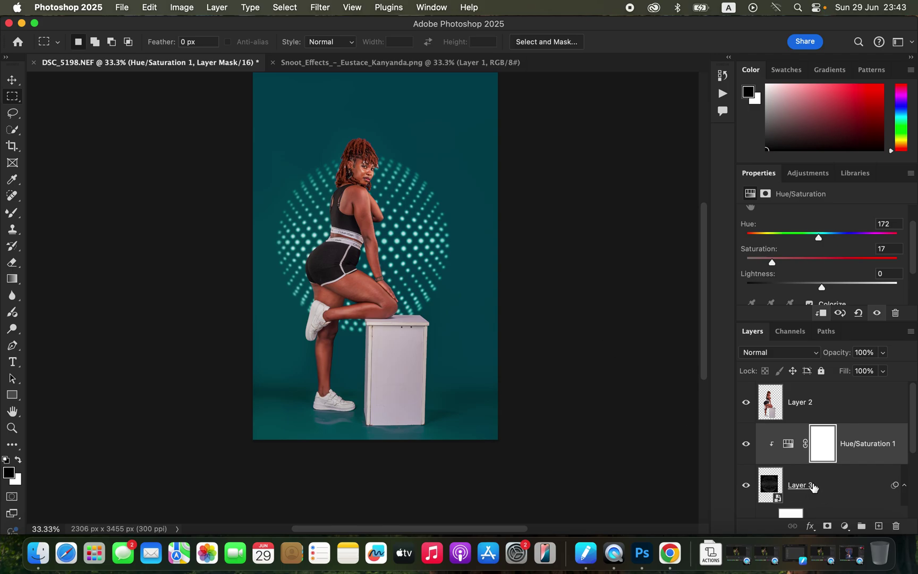
Transform Layer 3 to about 102% scale, centering the dot pattern at about X 1023 px, Y 1639 px behind the model
{"action": "left_click", "coordinate": [824, 495]}
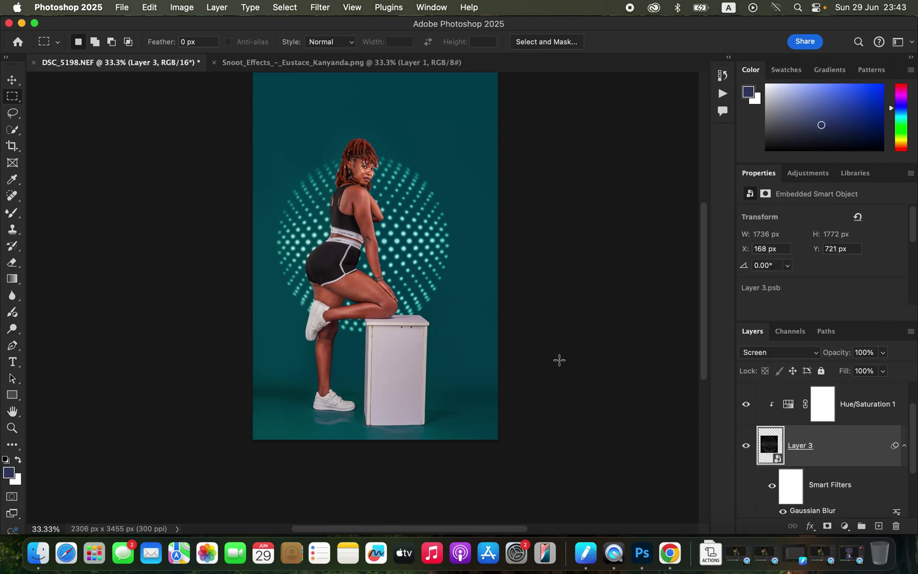
{"action": "key", "text": "super+t"}
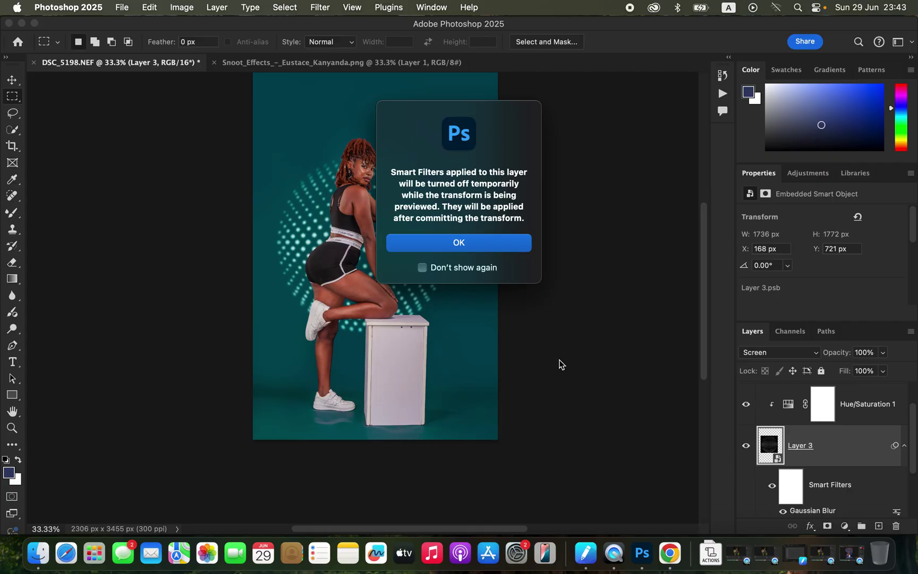
{"action": "left_click", "coordinate": [475, 243]}
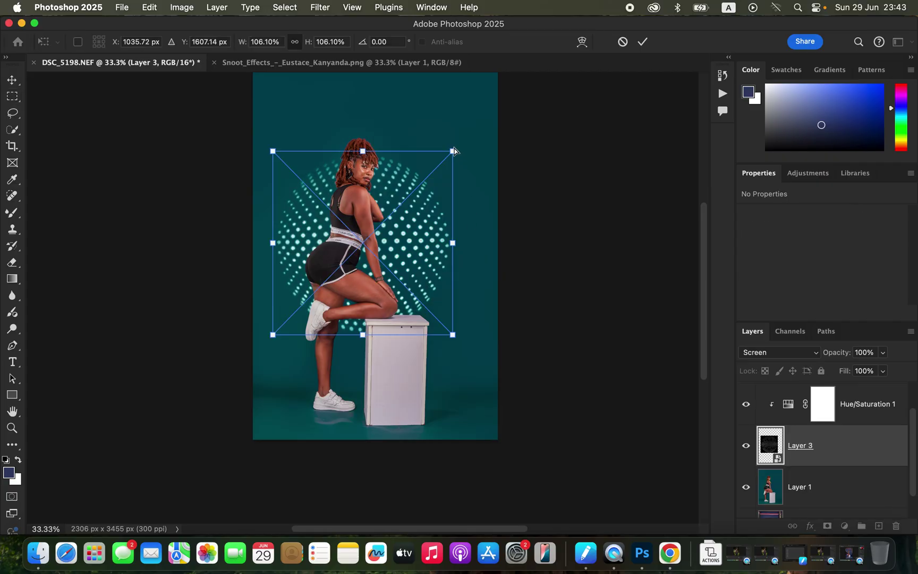
{"action": "left_click_drag", "start_coordinate": [452, 149], "coordinate": [442, 162]}
{"action": "mouse_move", "coordinate": [389, 191]}
{"action": "left_mouse_down"}
{"action": "mouse_move", "coordinate": [378, 191]}
{"action": "mouse_move", "coordinate": [387, 191]}
{"action": "left_mouse_up"}
{"action": "left_click_drag", "start_coordinate": [438, 158], "coordinate": [447, 151]}
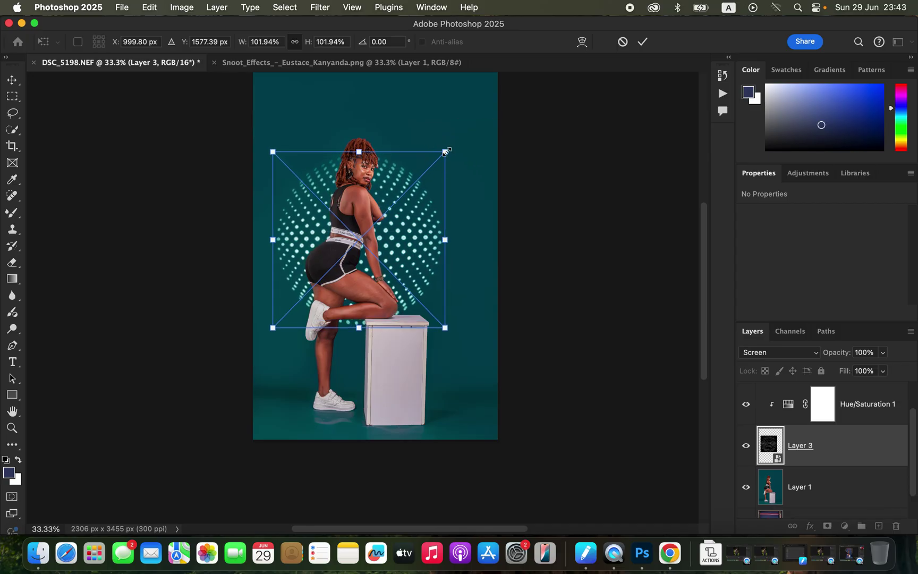
{"action": "left_click_drag", "start_coordinate": [390, 192], "coordinate": [391, 200]}
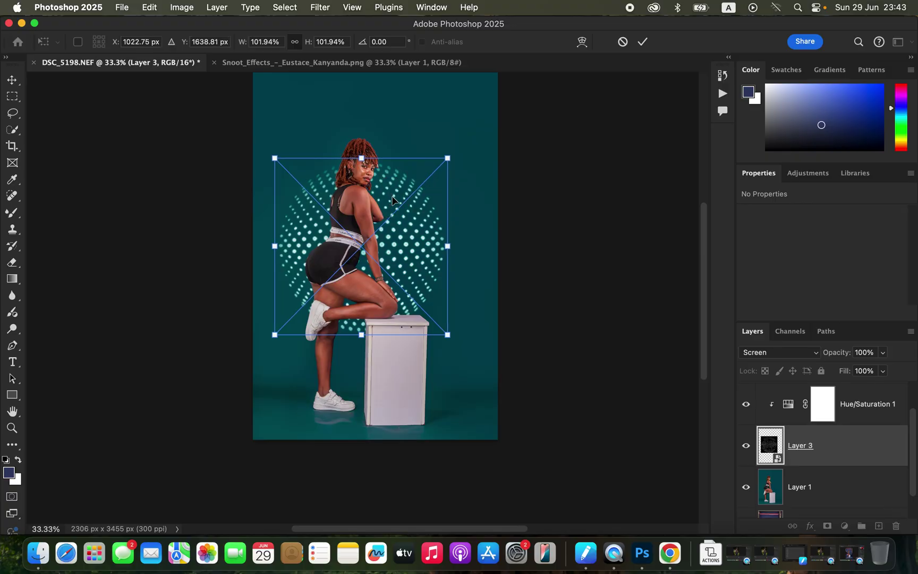
{"action": "key", "text": "Return"}
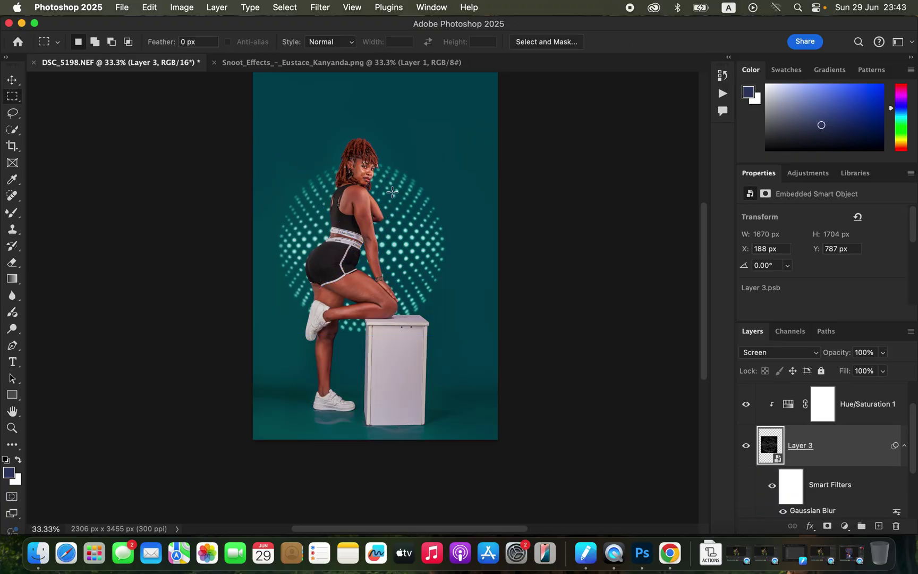
Compare the finished composite with the original photo by toggling the visibility of all layers except Background
{"action": "left_click_drag", "start_coordinate": [912, 433], "coordinate": [911, 478]}
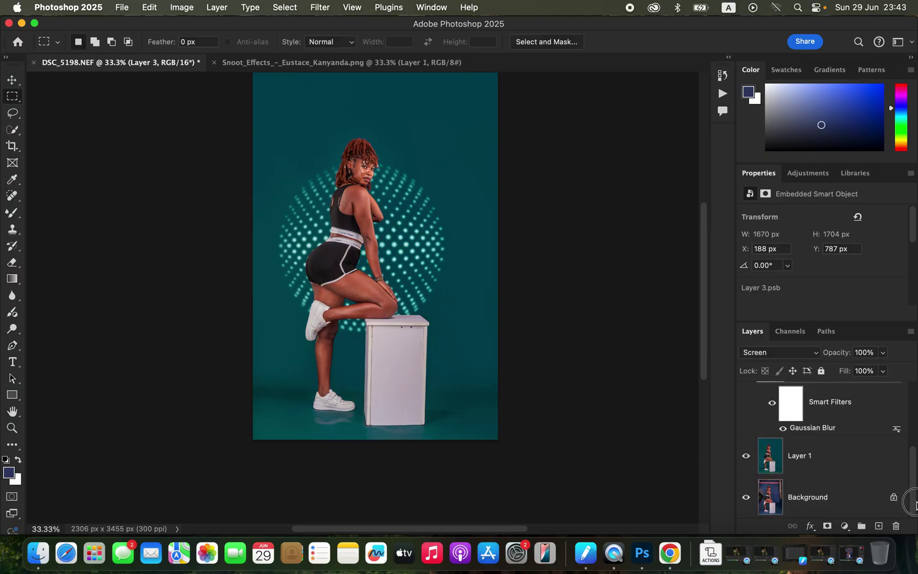
{"action": "left_click", "coordinate": [746, 497], "text": "alt"}
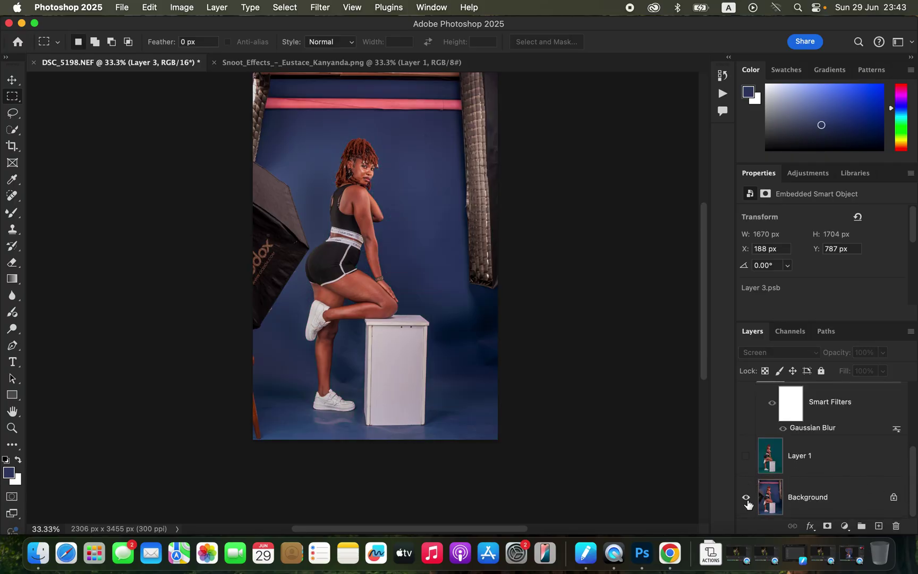
{"action": "left_click", "coordinate": [747, 502], "text": "alt"}
{"action": "left_click", "coordinate": [746, 503], "text": "alt"}
{"action": "left_click", "coordinate": [746, 504], "text": "alt"}
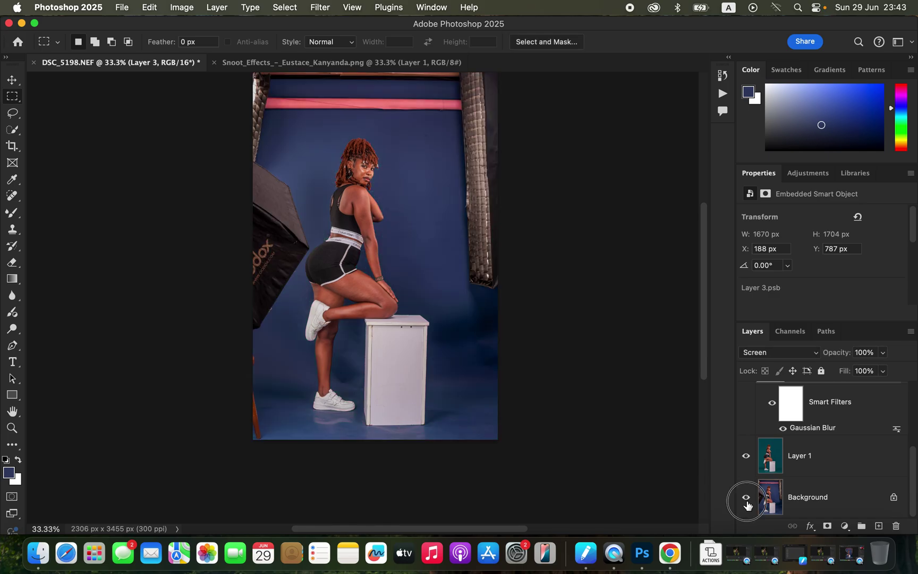
{"action": "left_click", "coordinate": [747, 504], "text": "alt"}
{"action": "left_click", "coordinate": [747, 503], "text": "alt"}
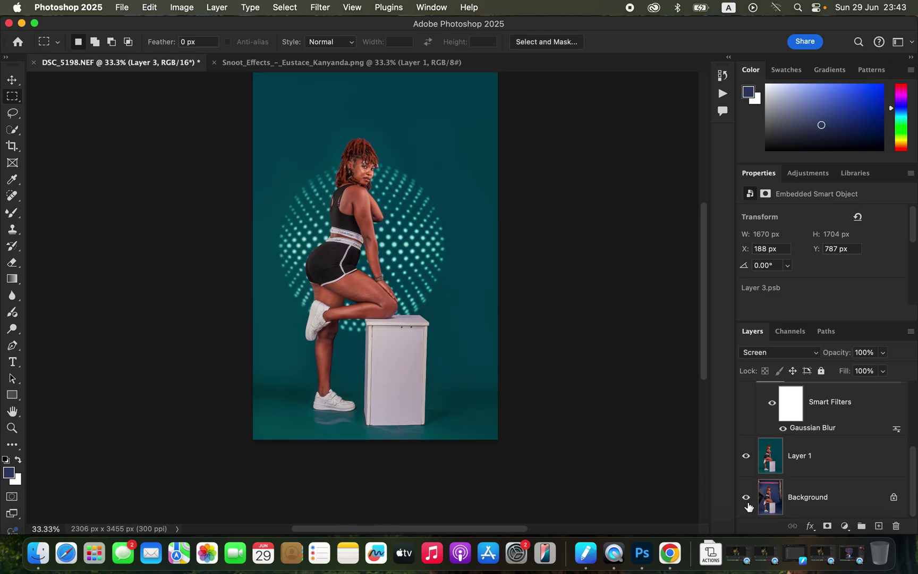